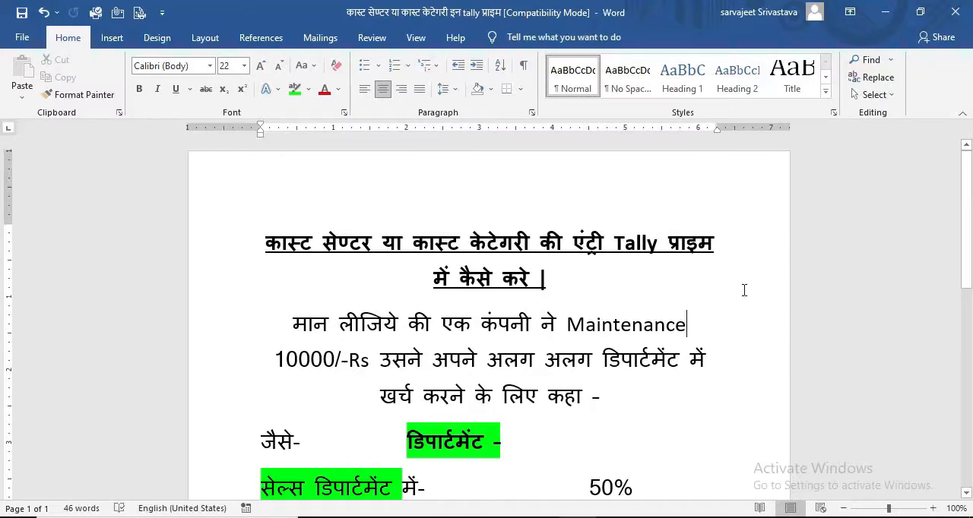
Step: Read through the Word document's example of splitting a Rs 10000 maintenance expense between the sales, purchase and accounts departments
scroll(970, 262, "down", 2)
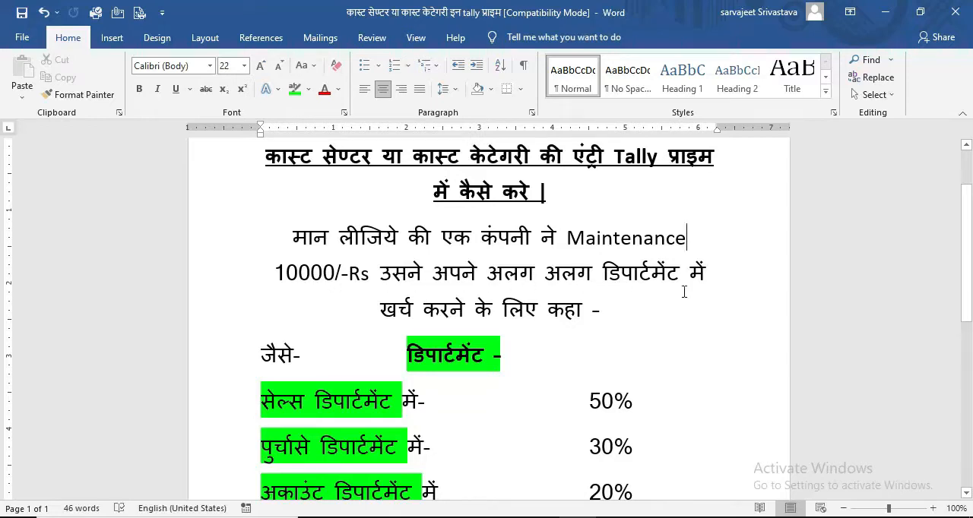
scroll(964, 256, "down", 1)
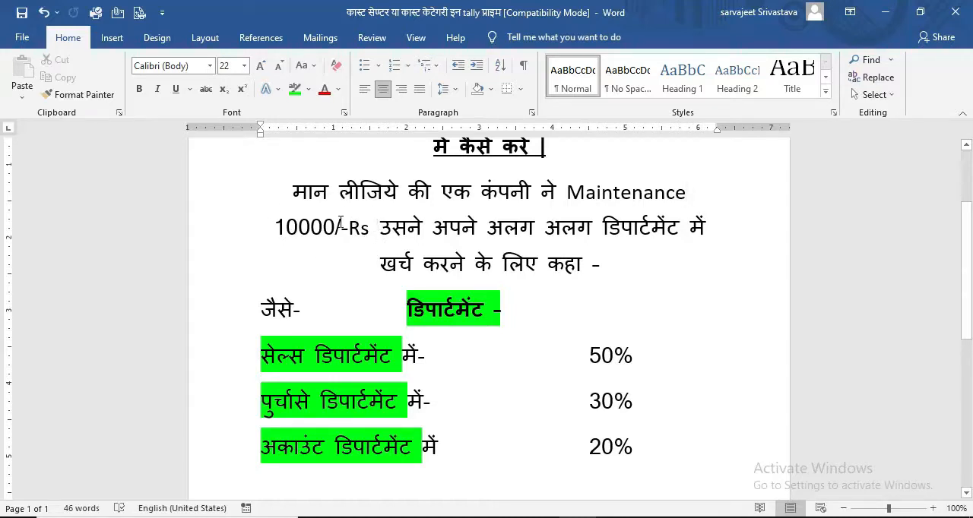
scroll(961, 256, "down", 1)
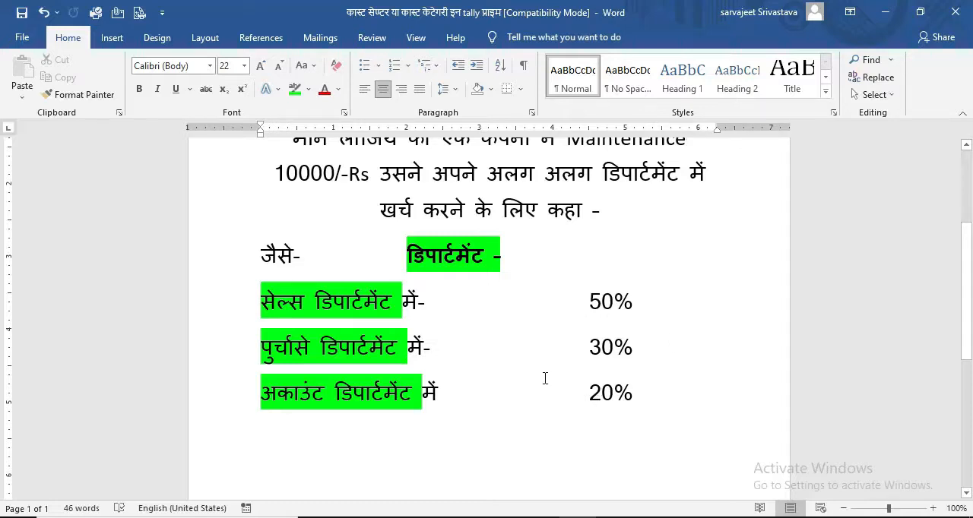
scroll(967, 335, "up", 1)
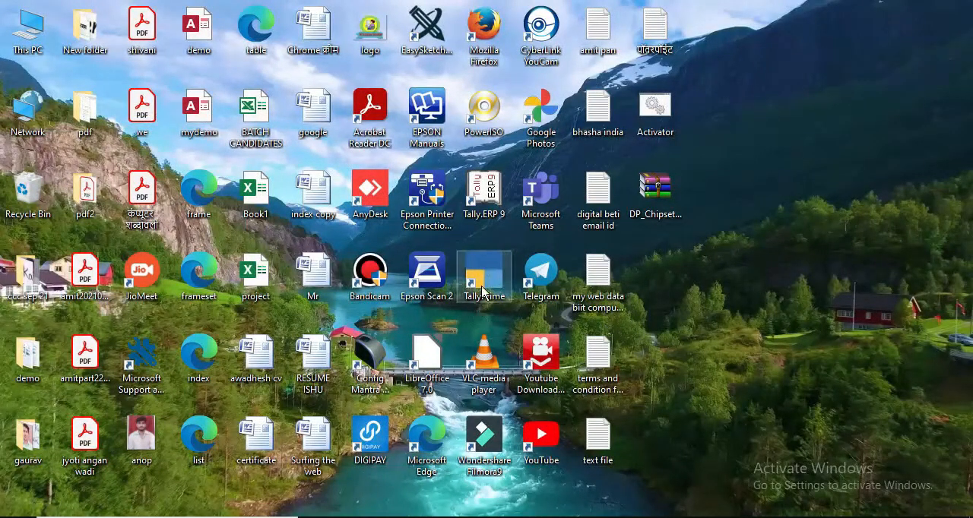
Step: Switch to TallyPrime, continue in Educational Mode and start creating a new company
double_click(482, 292)
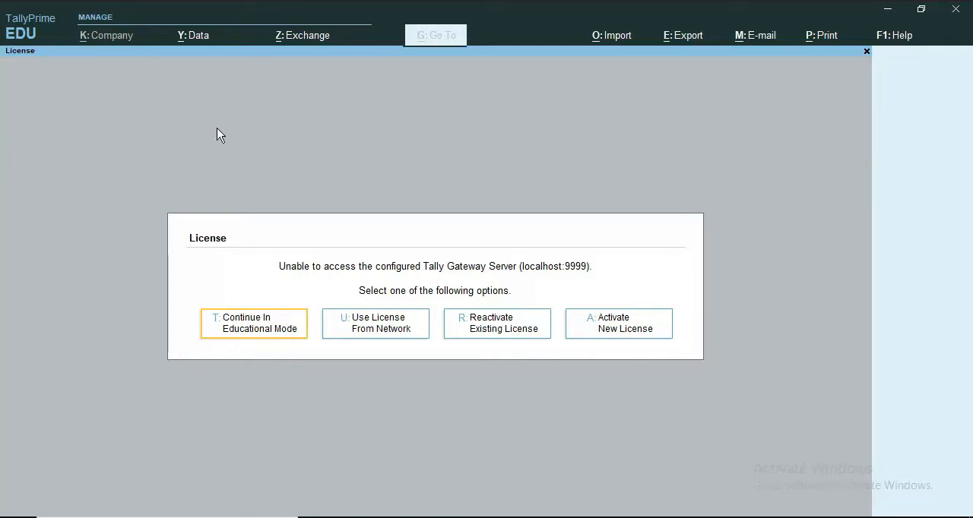
left_click(256, 327)
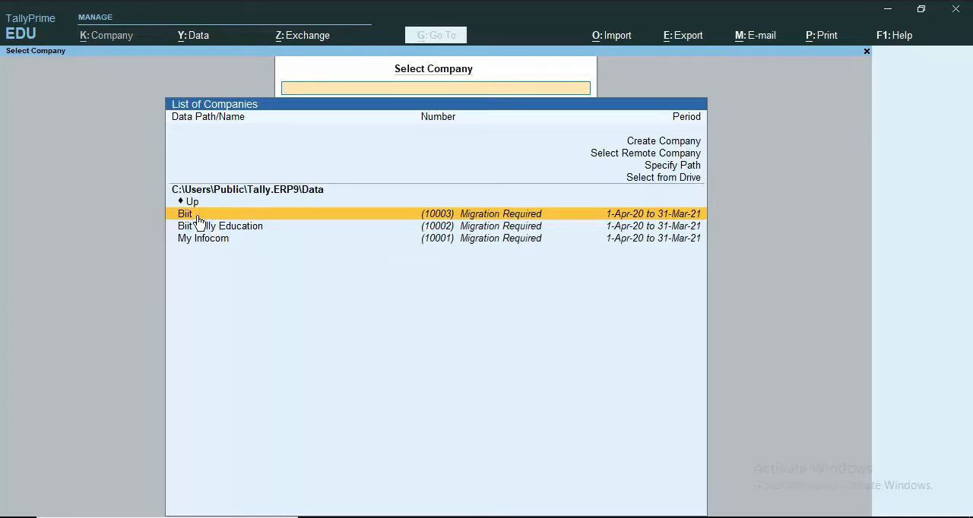
left_click(655, 146)
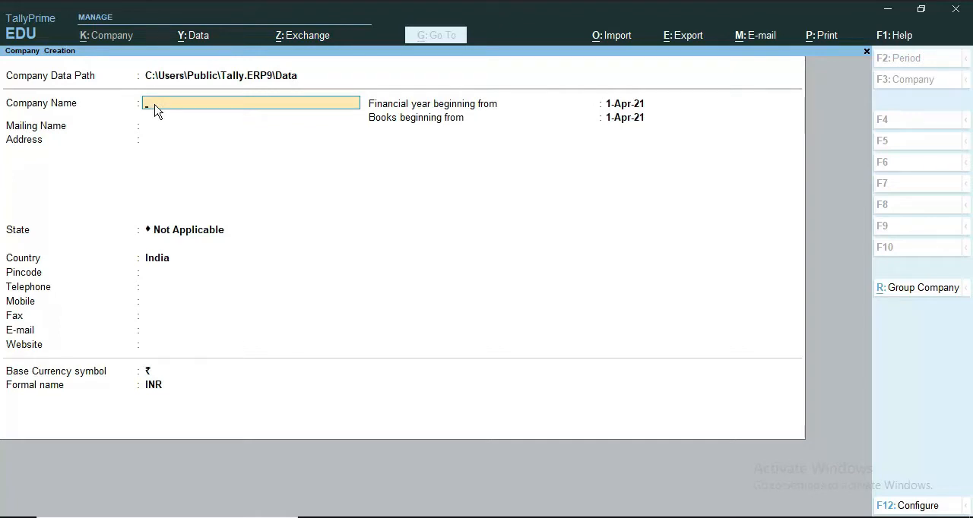
Step: Name the new company Biit Tally and enter its address
type("Biit Tally")
key("Return")
type("Dewa Barabanki")
key("Return")
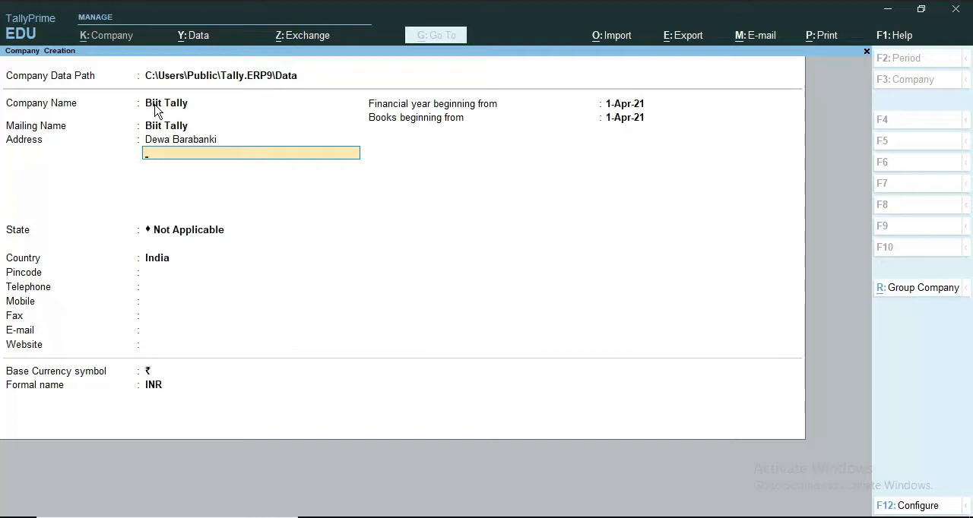
key("Return")
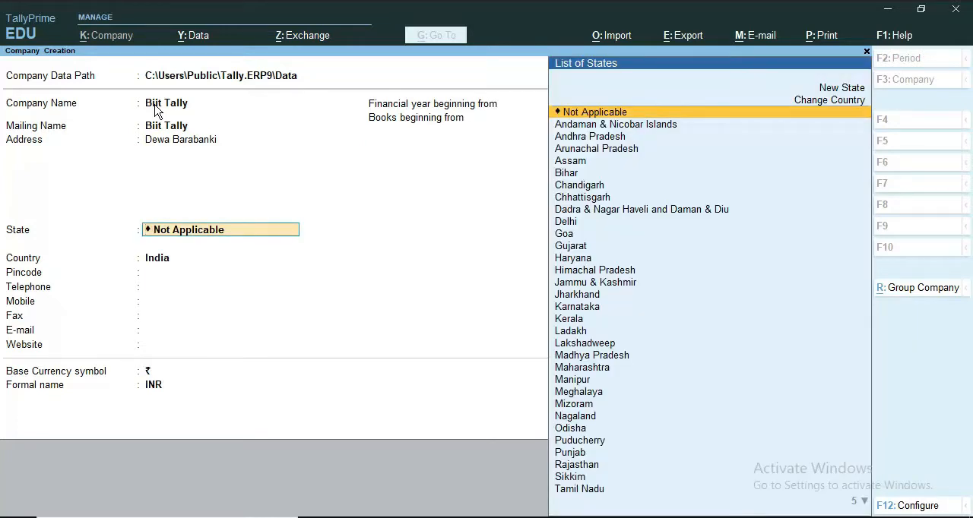
Step: Set the company's state to Uttar Pradesh and enter its postal pincode, leaving the telephone blank
type("Uy")
key("BackSpace")
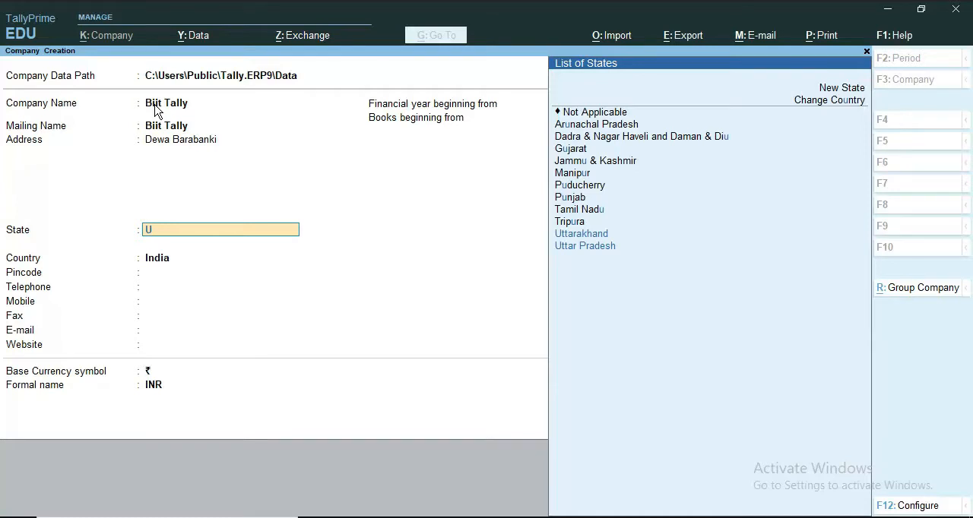
key("Down")
key("Down")
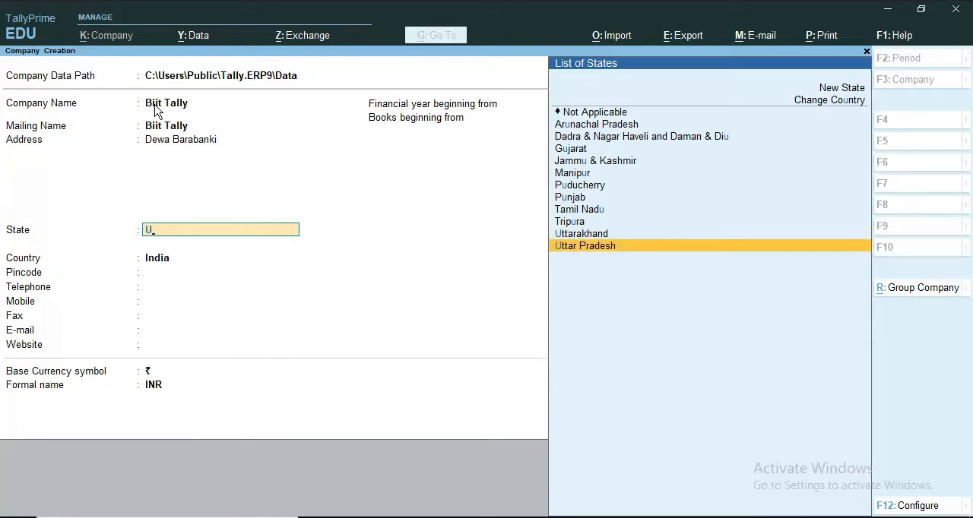
key("Return")
type("225301")
key("Return")
key("Return")
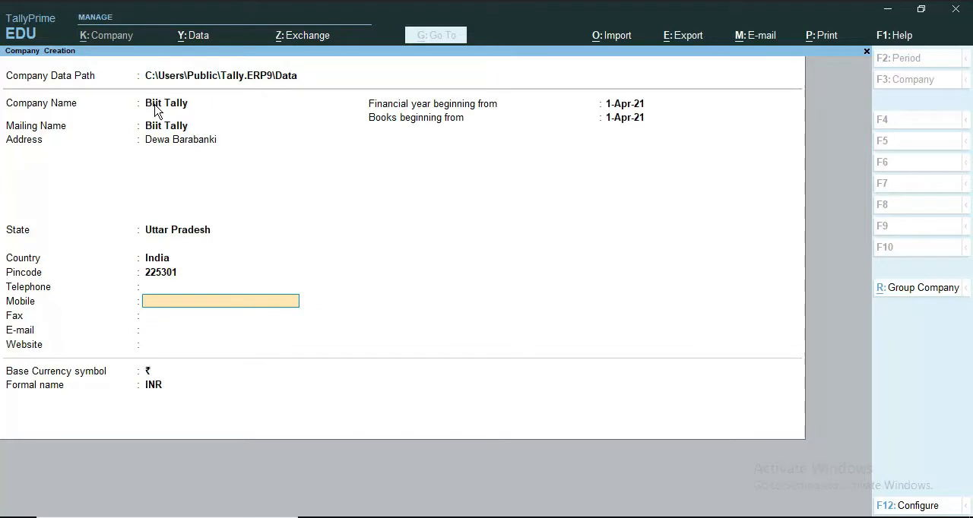
Step: Save the company with blank contact details, both start dates at 1-Apr-21 and INR currency, and leave its initial features screen
key("Return")
key("Return")
key("Return")
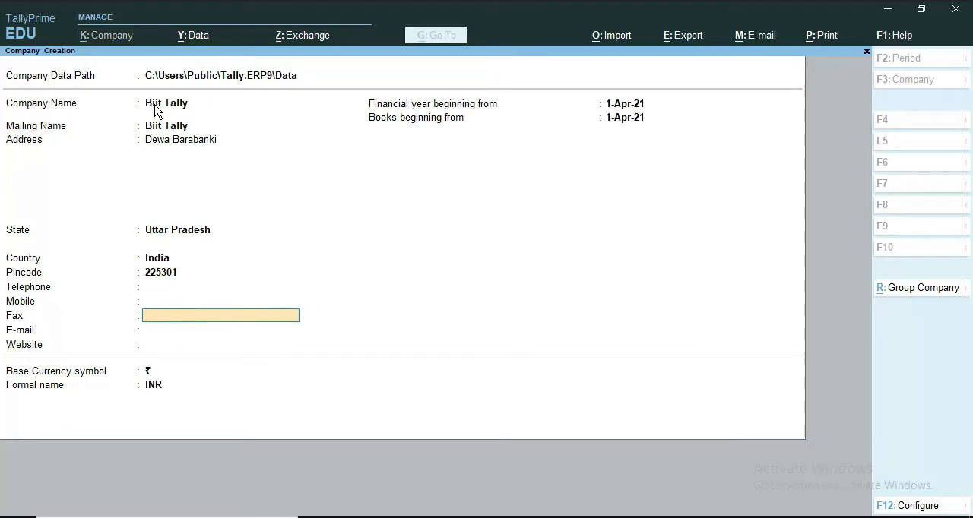
key("Return")
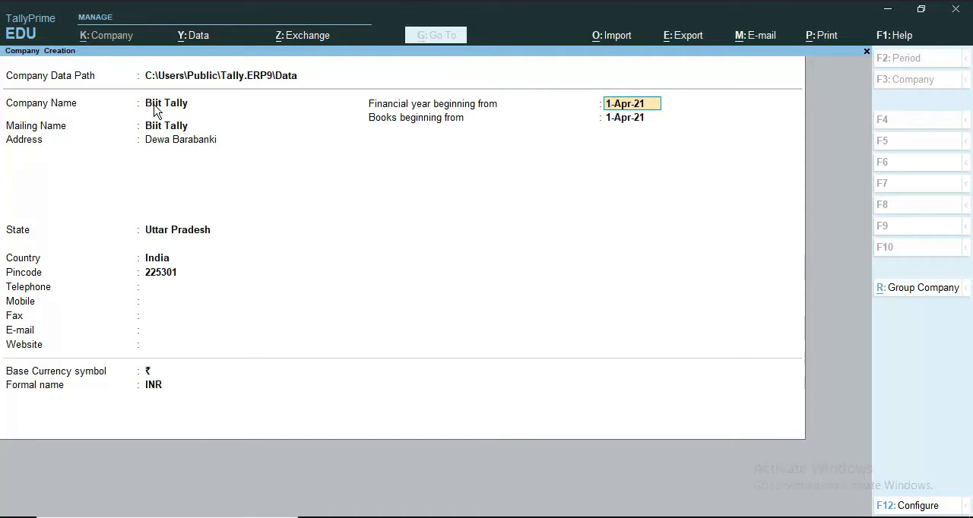
key("Return")
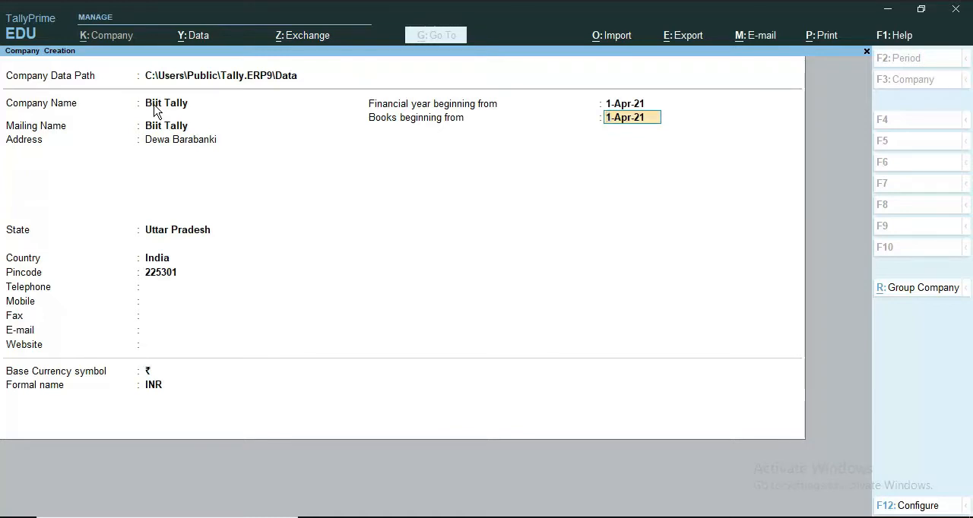
key("Return")
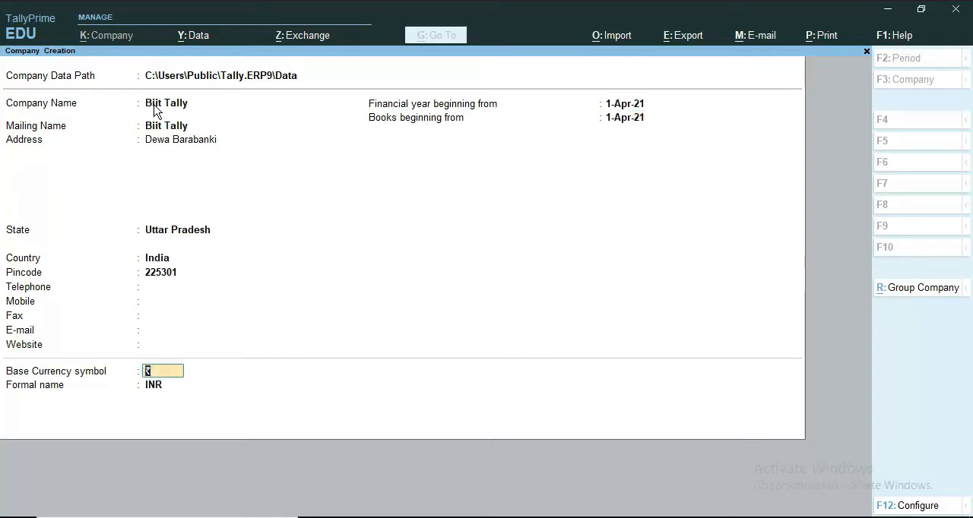
key("Return")
key("Return")
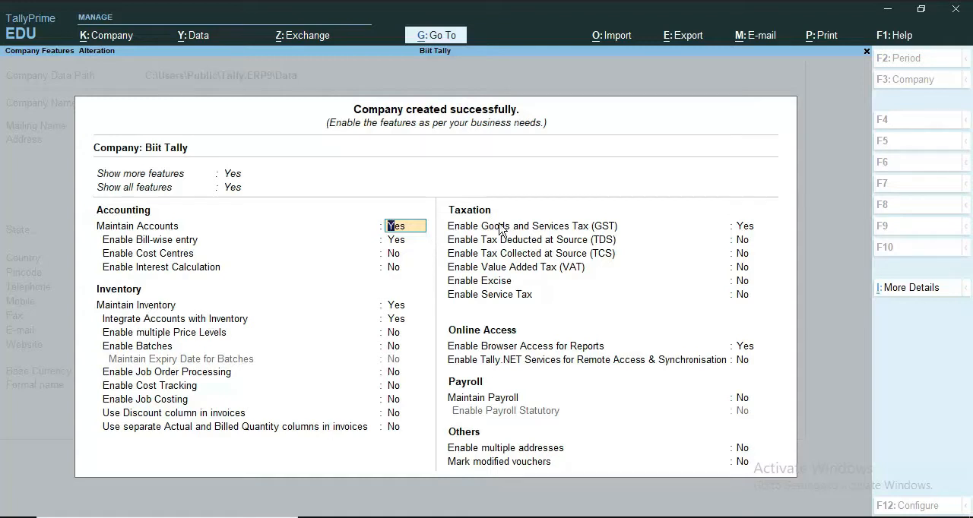
key("Escape")
key("y")
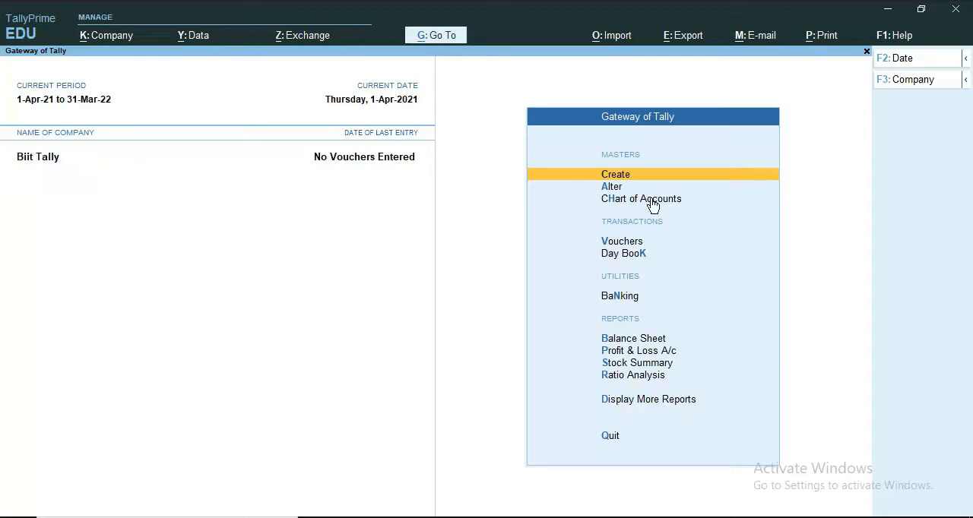
Step: Set Enable Cost Centres to Yes in the company features of Biit Tally
key("F11")
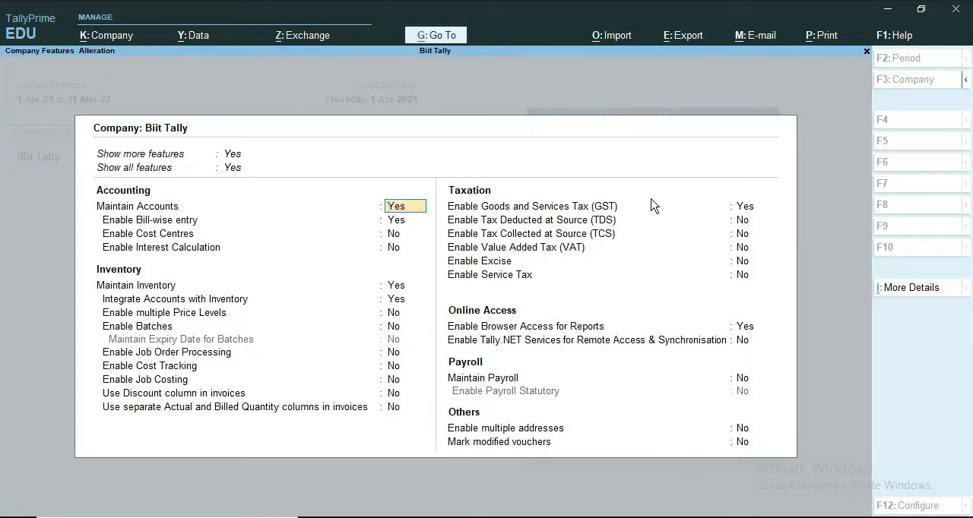
key("Return")
key("Return")
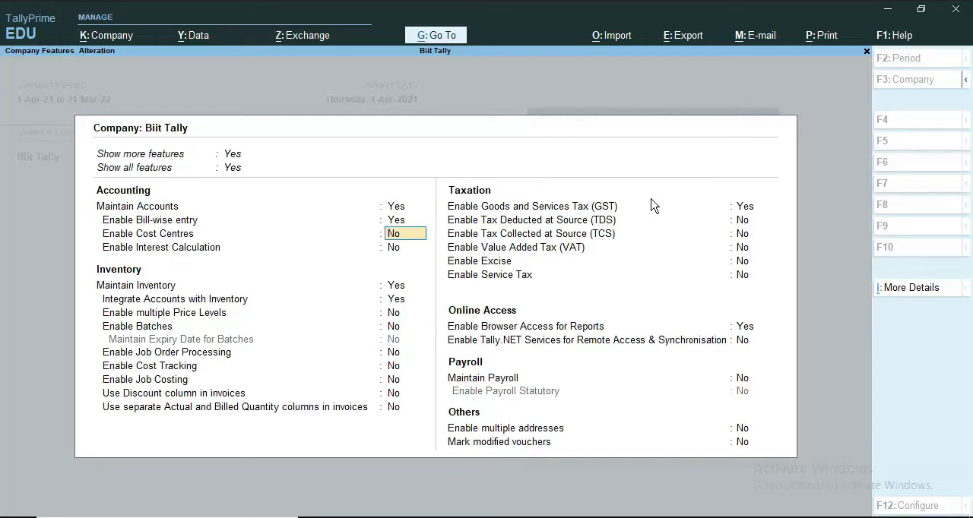
type("y")
key("Return")
key("Return")
key("Return")
key("Return")
key("Return")
key("Return")
key("Return")
key("Return")
key("Return")
key("Return")
key("Return")
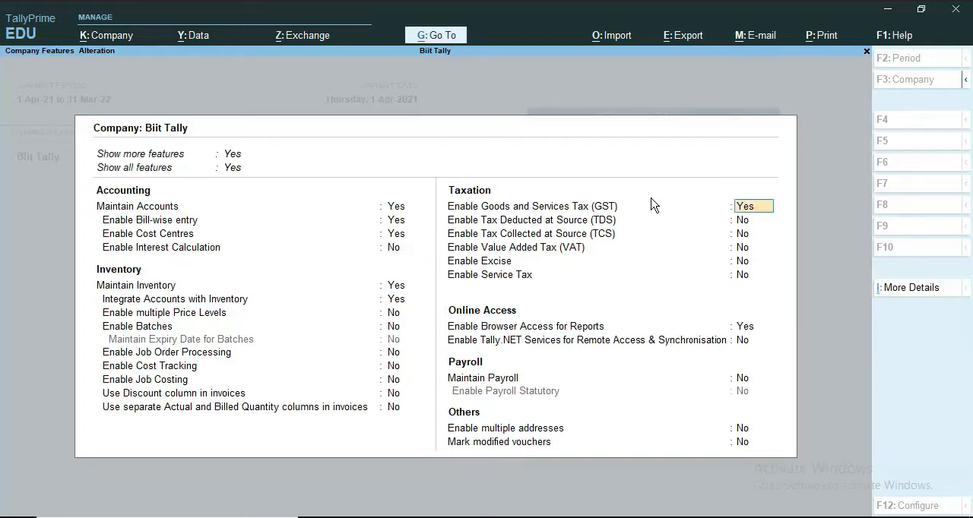
Step: Leave the GST details, set Enable Goods and Services Tax (GST) to No and accept the company features
key("Return")
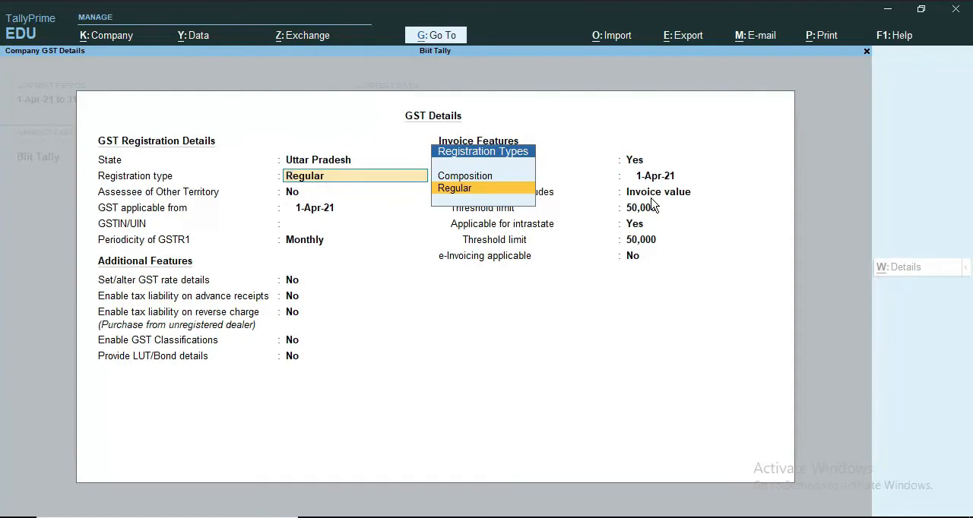
key("Escape")
key("Return")
key("Return")
key("Return")
key("Return")
key("Return")
key("Return")
key("Return")
key("Return")
key("Return")
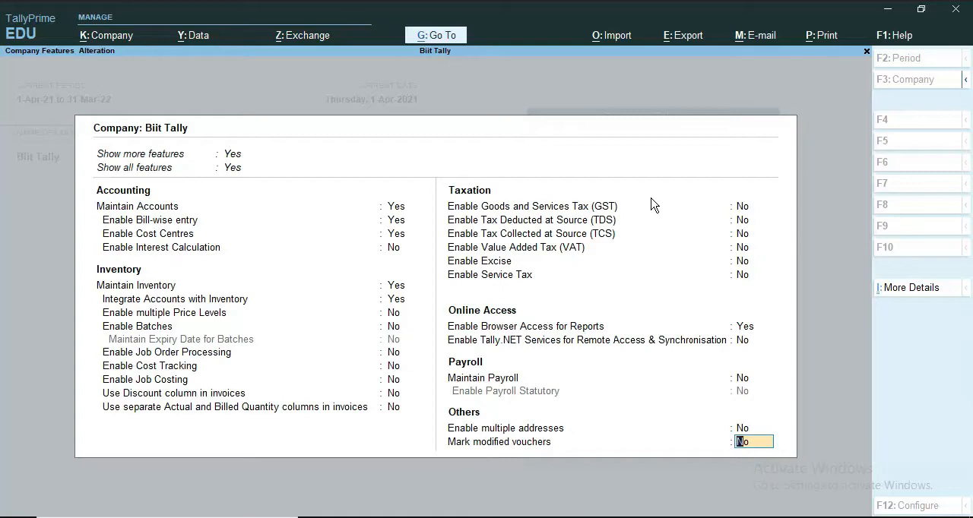
key("Return")
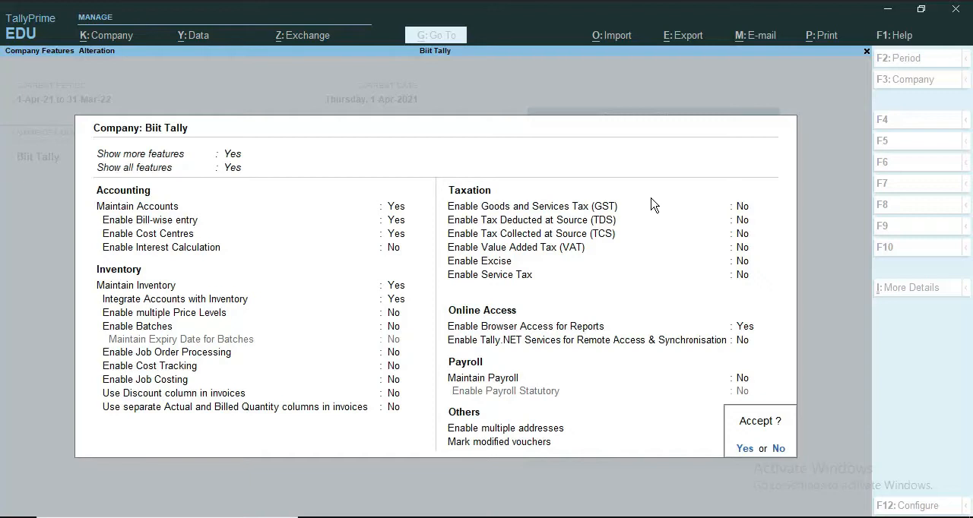
key("Return")
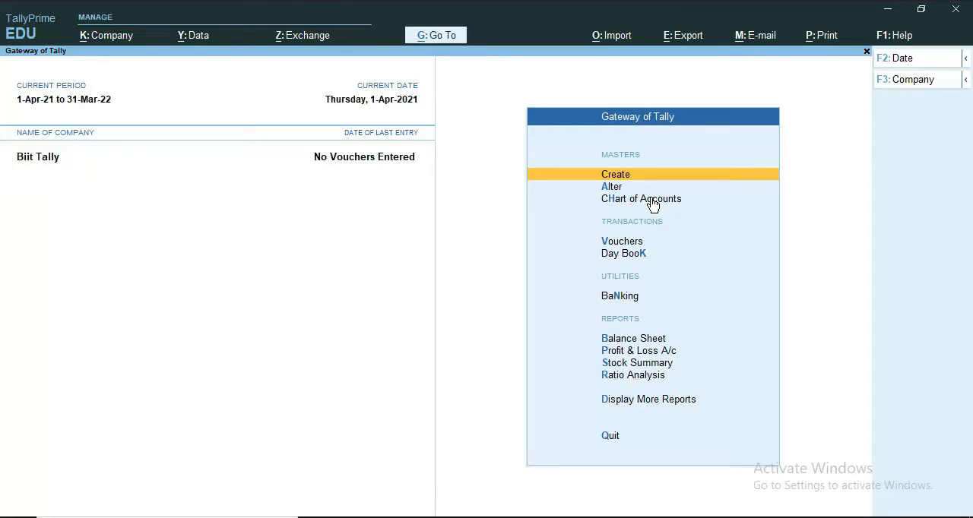
Step: Open the creation form for a new Cost Centre master
key("Return")
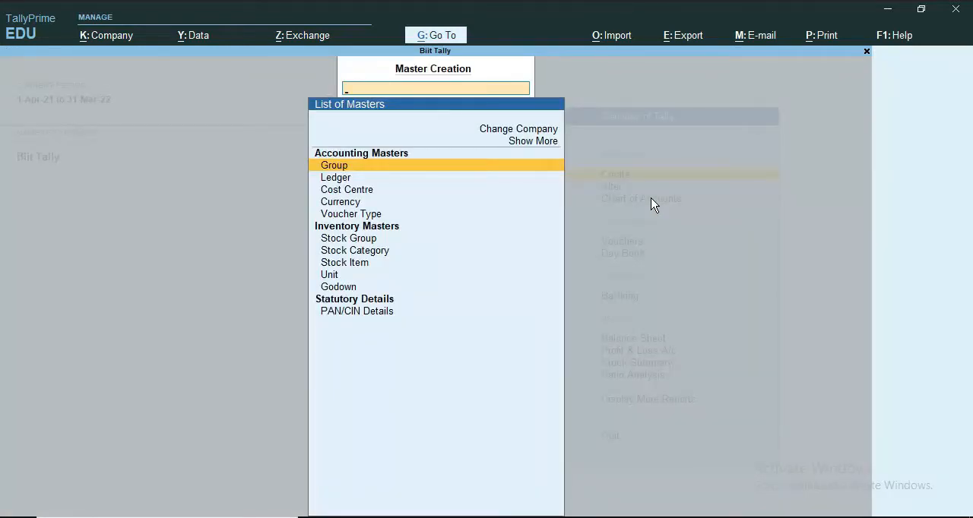
key("Down")
key("Down")
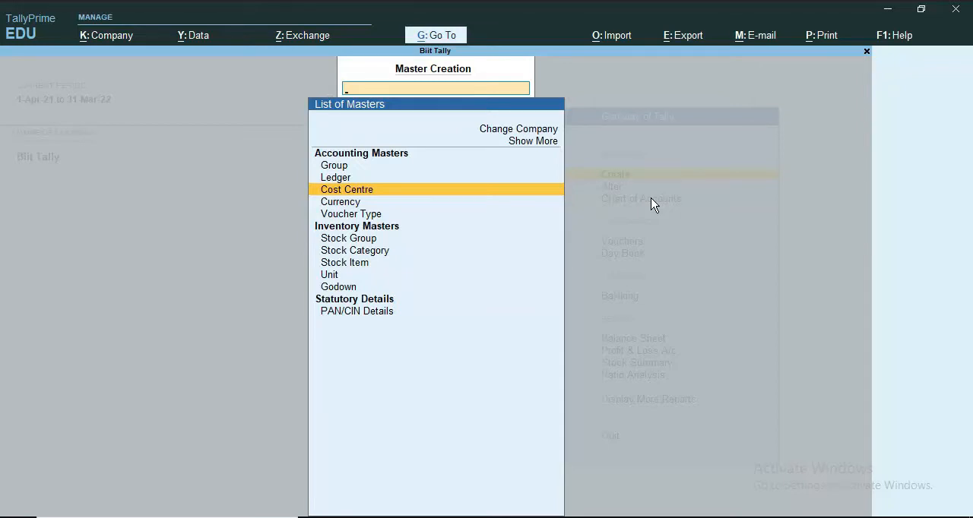
key("Return")
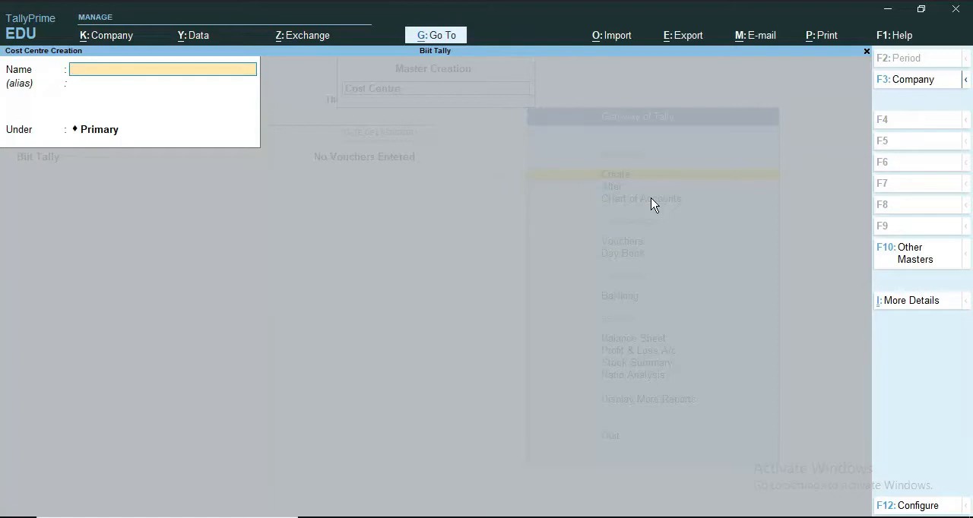
Step: Check the department names and percentage split in the Word document, and return to TallyPrime
left_click(577, 517)
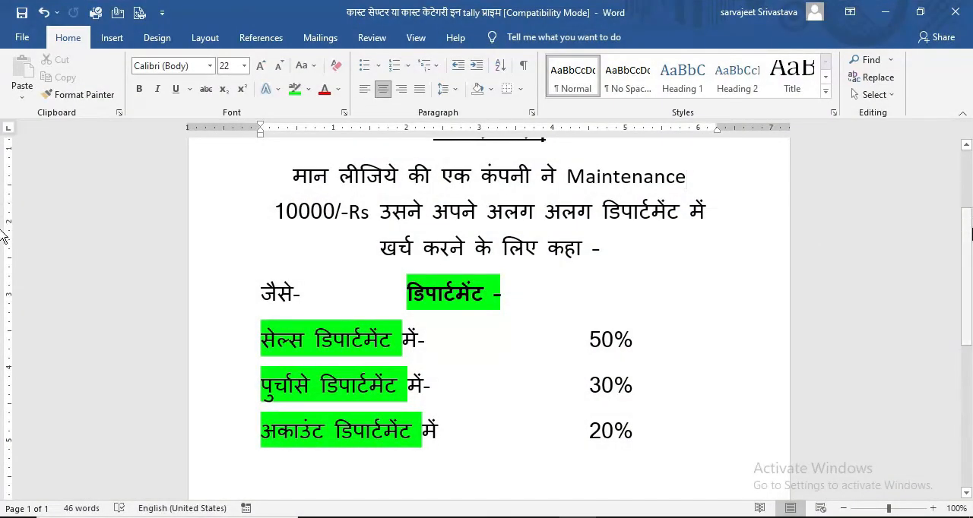
scroll(683, 314, "up", 1)
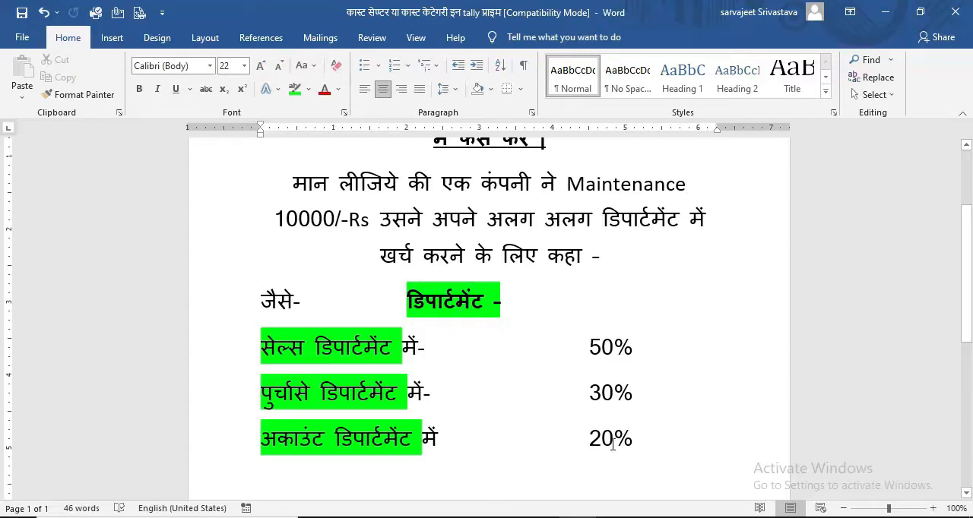
left_click(652, 517)
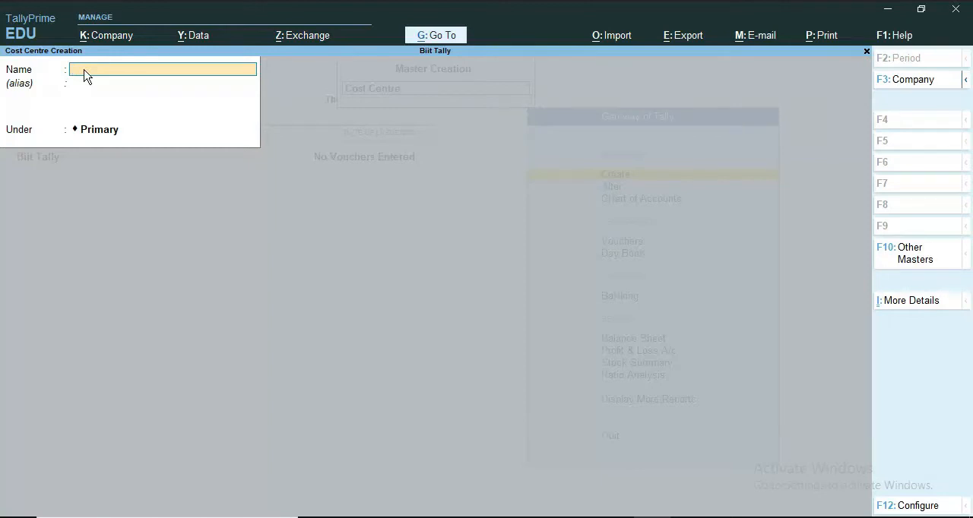
Step: Create a Cost Category master named Department, taken from the expanded list of masters, and accept it
left_click(913, 259)
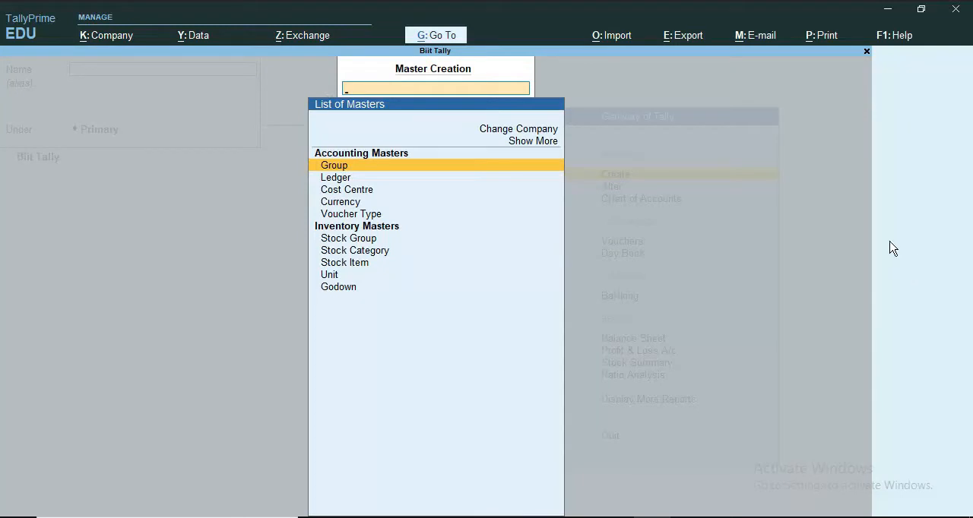
left_click(526, 148)
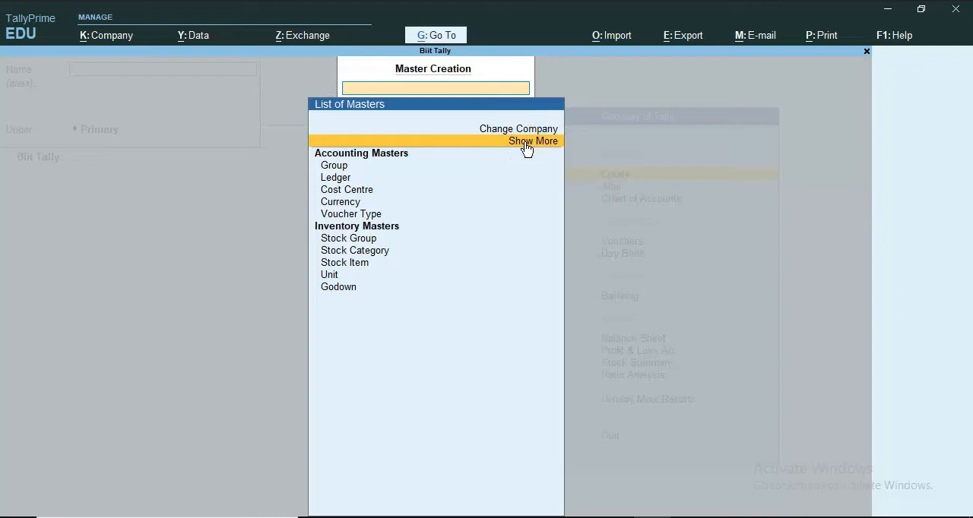
left_click(526, 148)
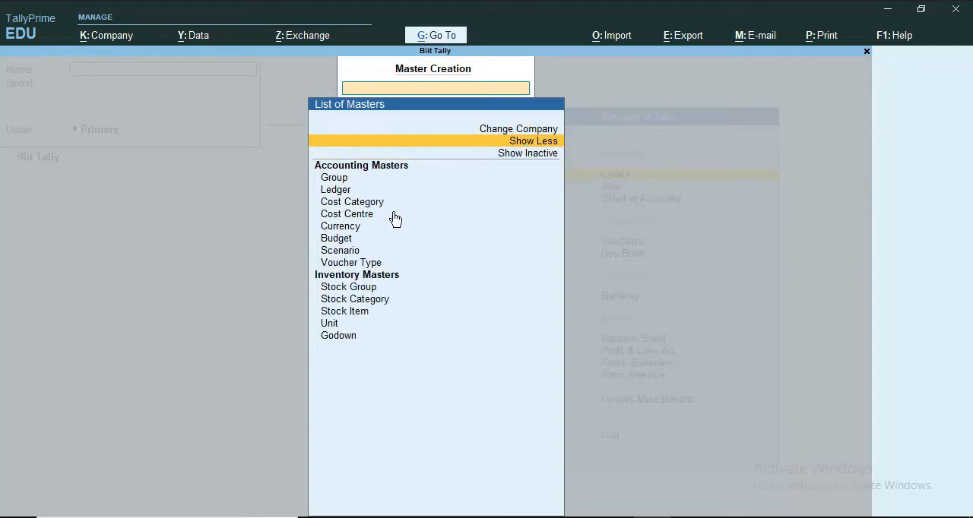
left_click(363, 205)
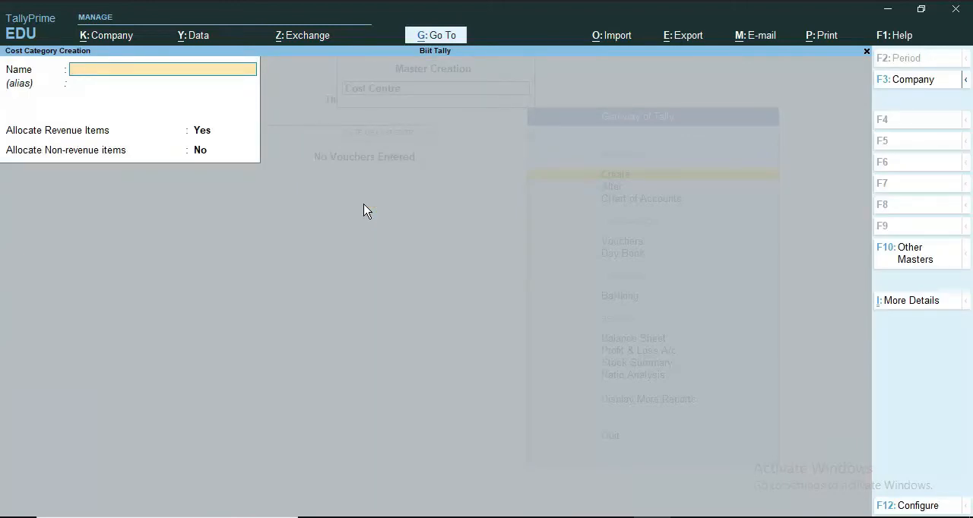
type("Deap")
key("Escape")
key("Escape")
key("y")
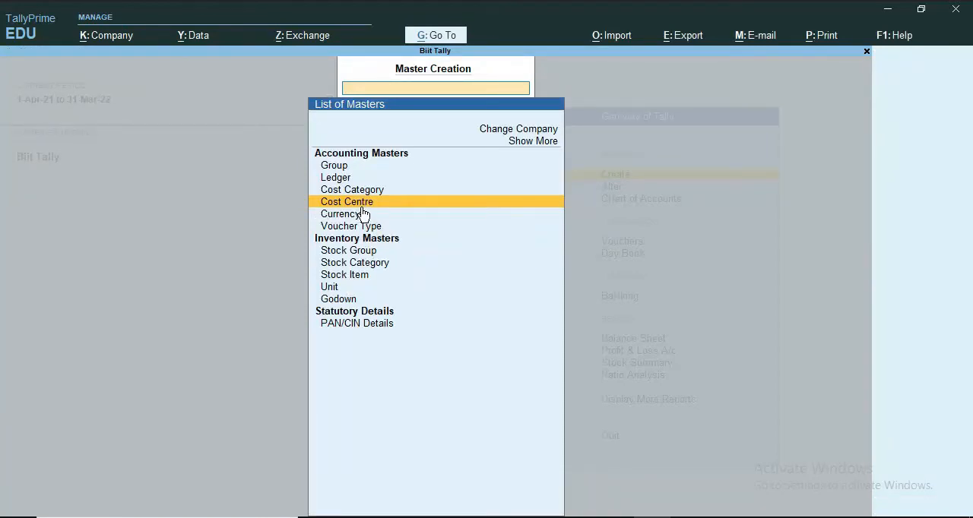
Step: Create a cost centre named Sales Department in the Department category, under Primary
left_click(362, 207)
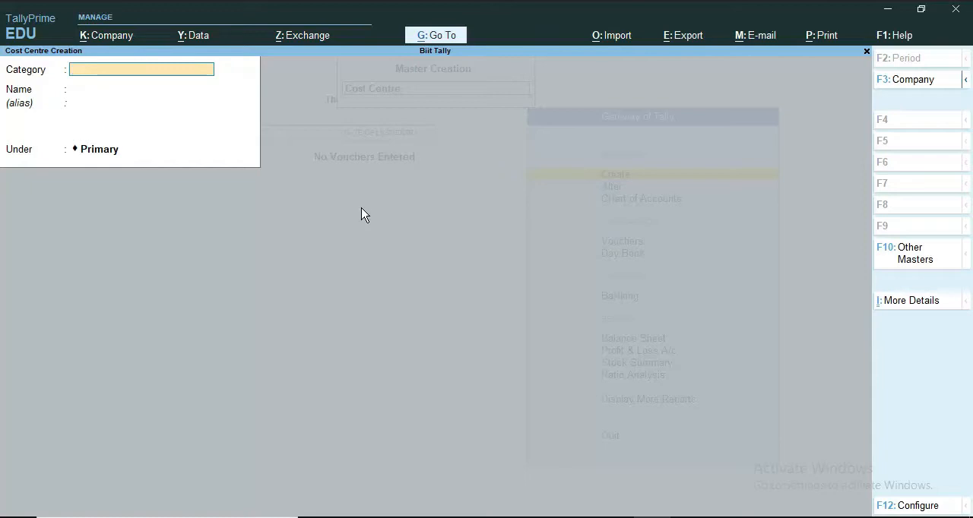
type("D")
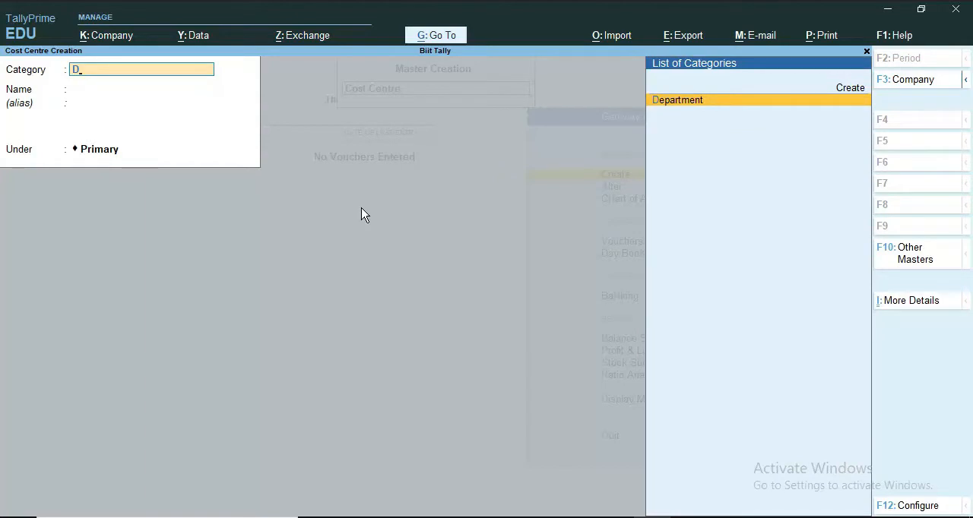
key("Return")
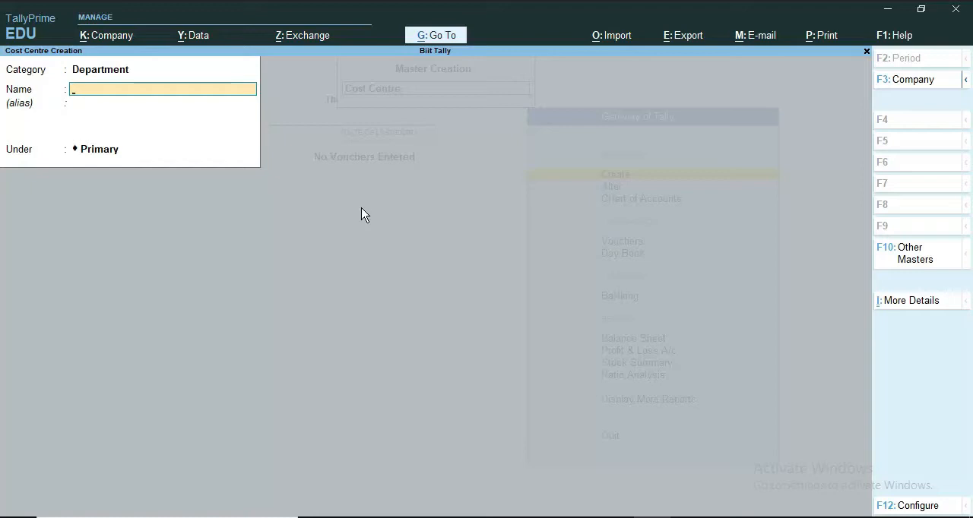
type("Sales Department")
key("Return")
key("Return")
key("Return")
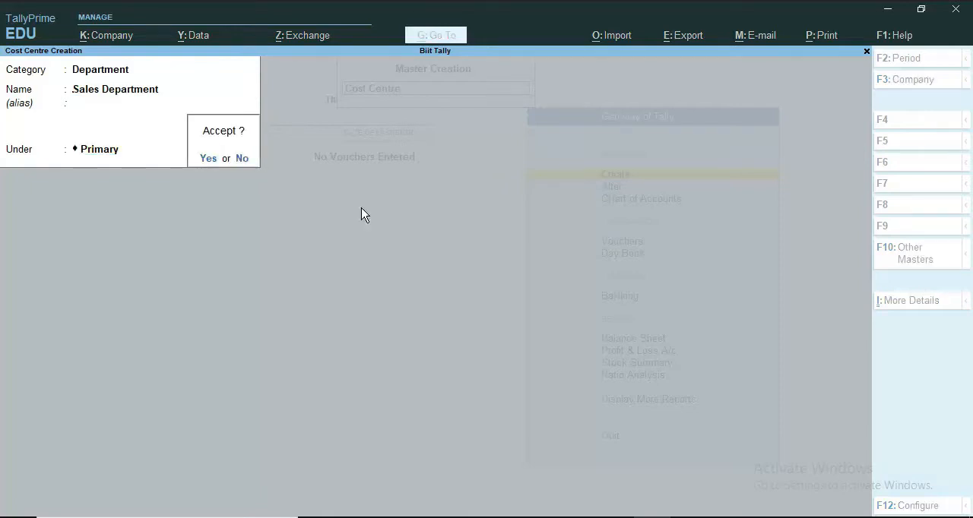
key("Return")
Step: Add a second cost centre named Purchase Department in the Department category
type("Purchase Departmnet")
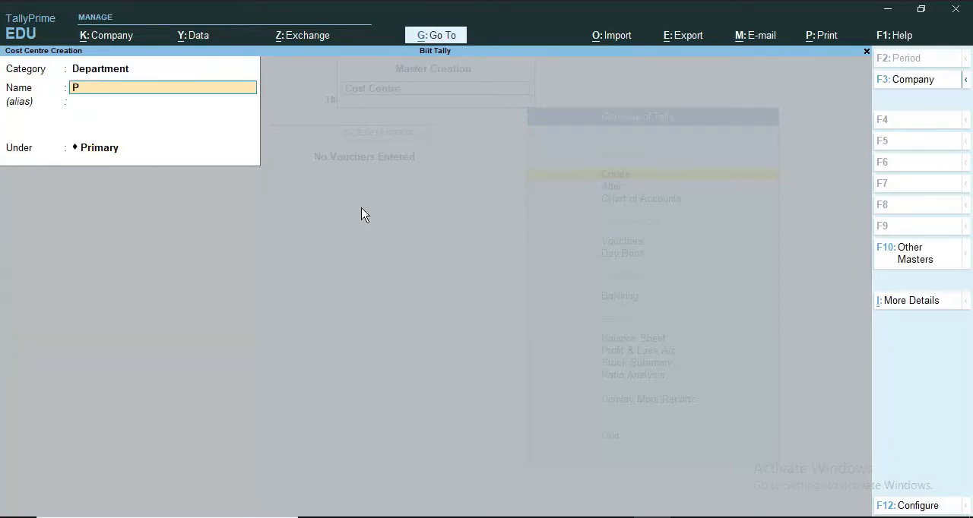
key("BackSpace")
key("BackSpace")
key("BackSpace")
key("BackSpace")
key("BackSpace")
key("BackSpace")
key("BackSpace")
key("BackSpace")
key("BackSpace")
key("BackSpace")
key("BackSpace")
key("BackSpace")
key("BackSpace")
key("BackSpace")
key("BackSpace")
key("BackSpace")
key("BackSpace")
key("BackSpace")
key("BackSpace")
Step: Check the last department in the Word document, create the cost centre Account Department in TallyPrime, and close the creation form
left_click(577, 517)
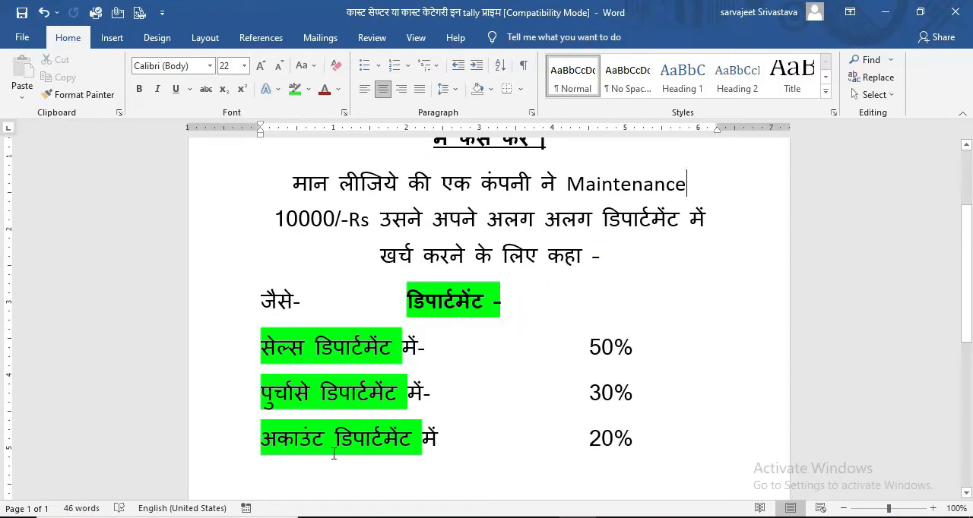
key("alt+Tab")
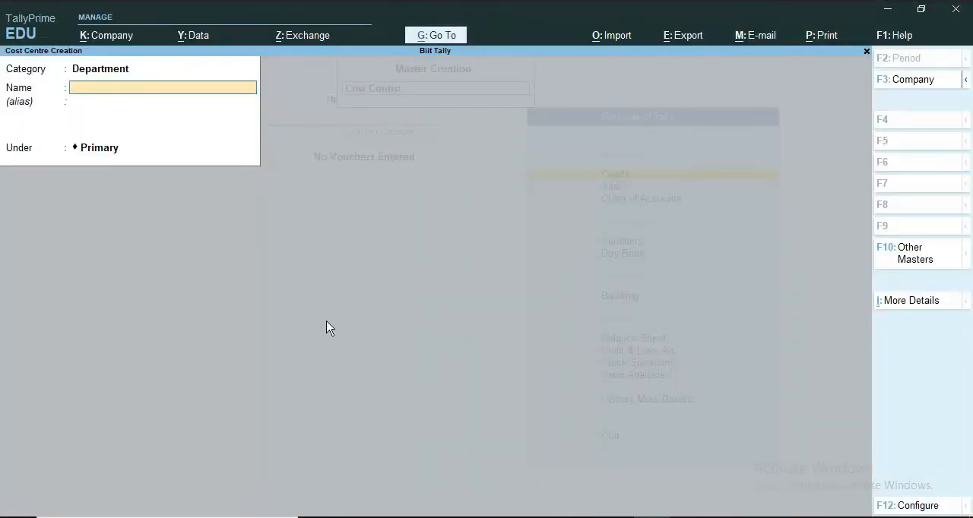
type("Account Department")
key("Return")
key("Return")
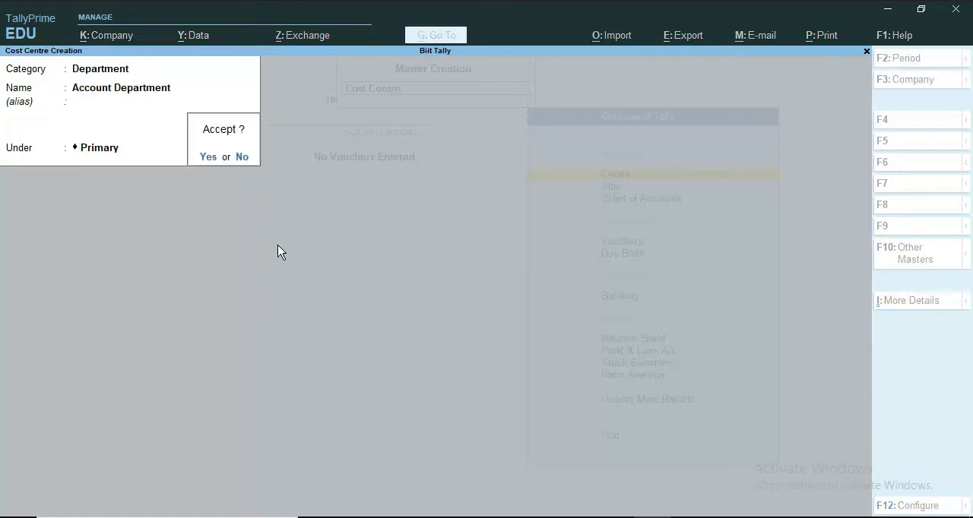
key("Return")
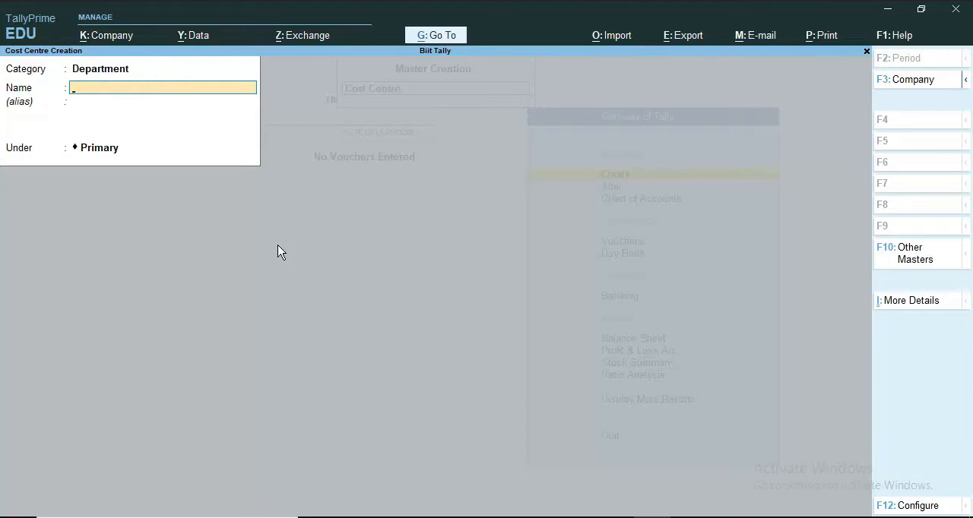
key("Escape")
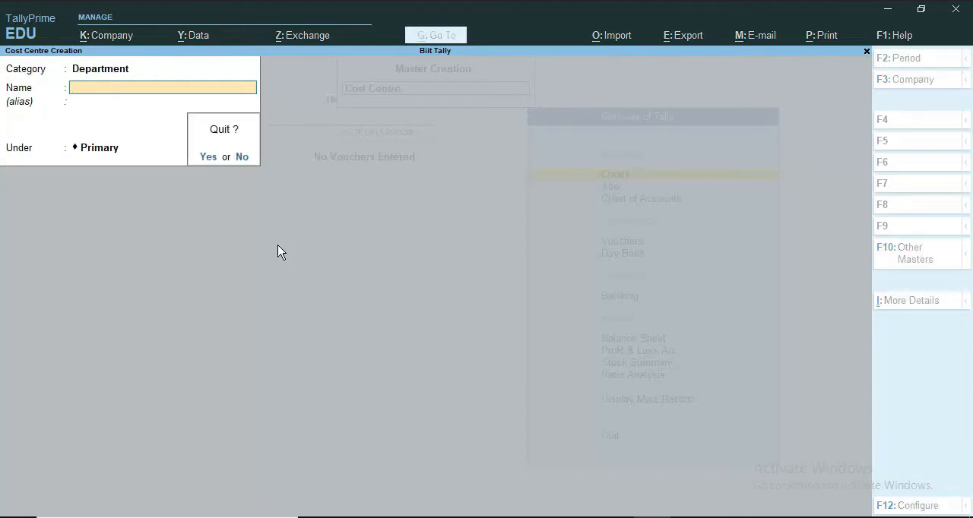
key("Return")
Step: Expand the list of masters and open the Cost Centre Class creation form
key("Up")
key("Up")
key("Up")
key("Up")
key("Down")
key("Down")
key("Down")
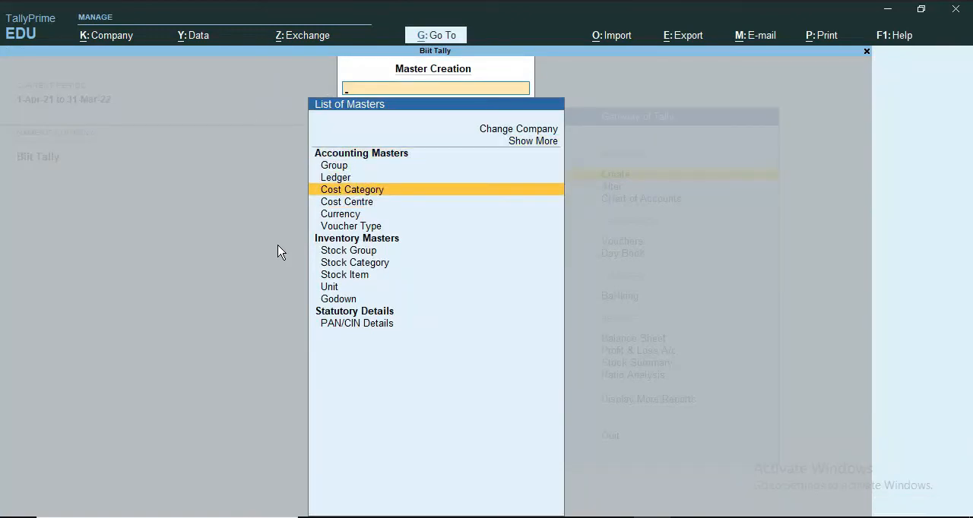
key("Up")
key("Up")
key("Up")
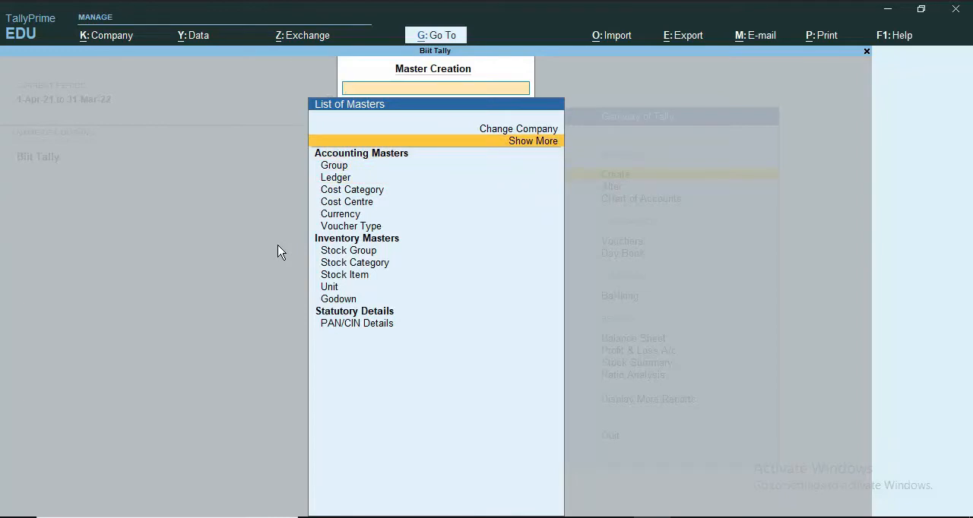
key("Return")
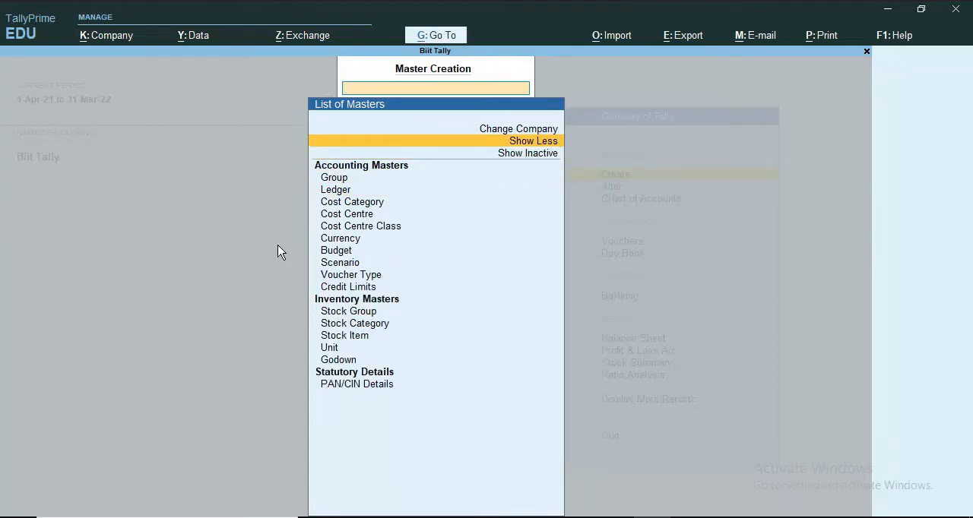
key("Down")
key("Down")
key("Down")
key("Down")
key("Down")
key("Down")
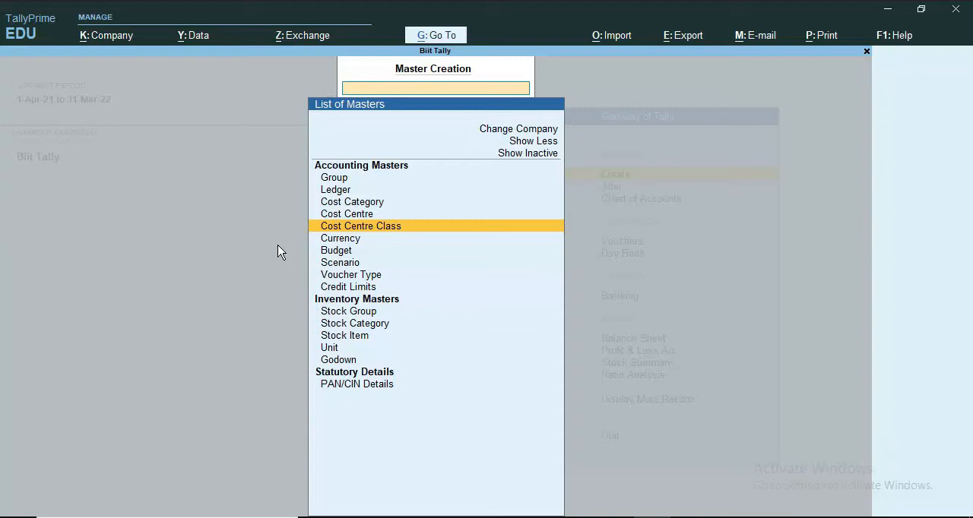
key("Return")
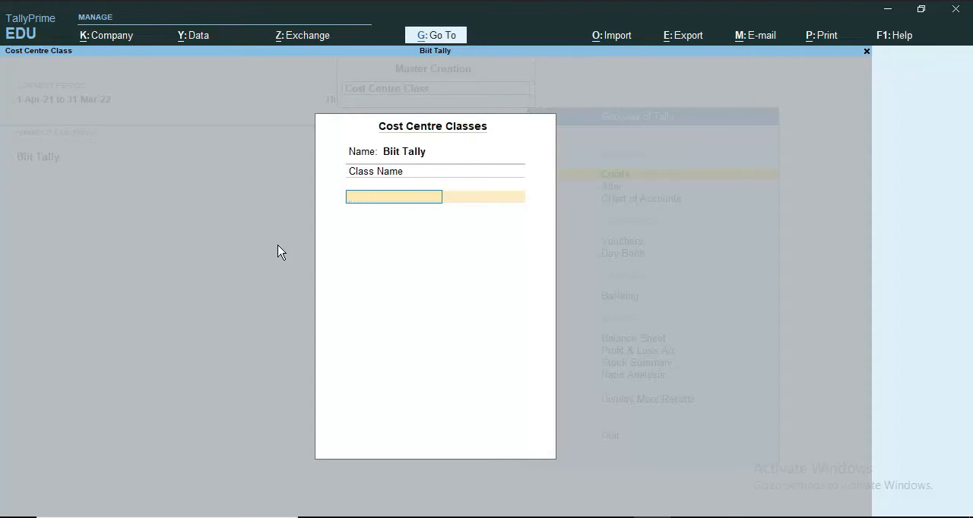
Step: Name the cost centre class Maintanence Expences, choose the Department cost category, and check the percentage split in the Word document
type("Maintanence e")
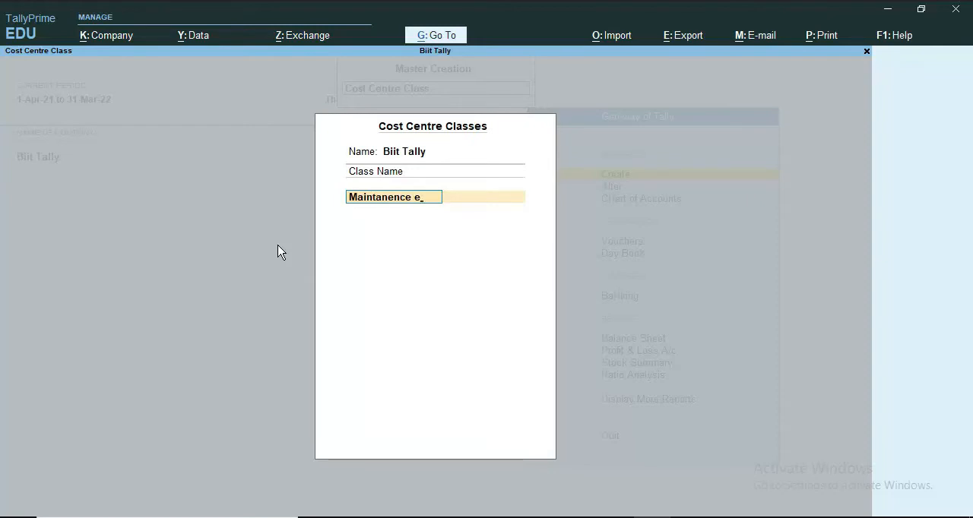
type("xpenc")
type("e")
key("Return")
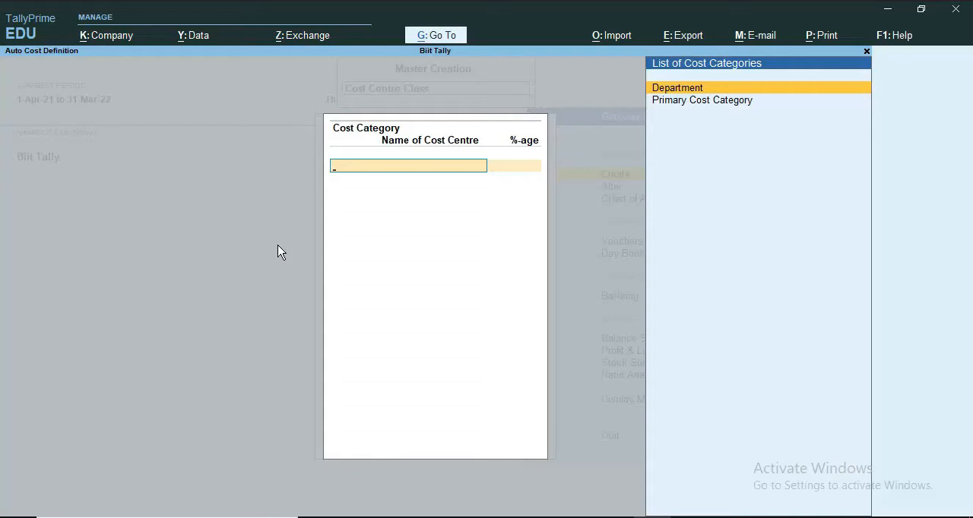
key("Return")
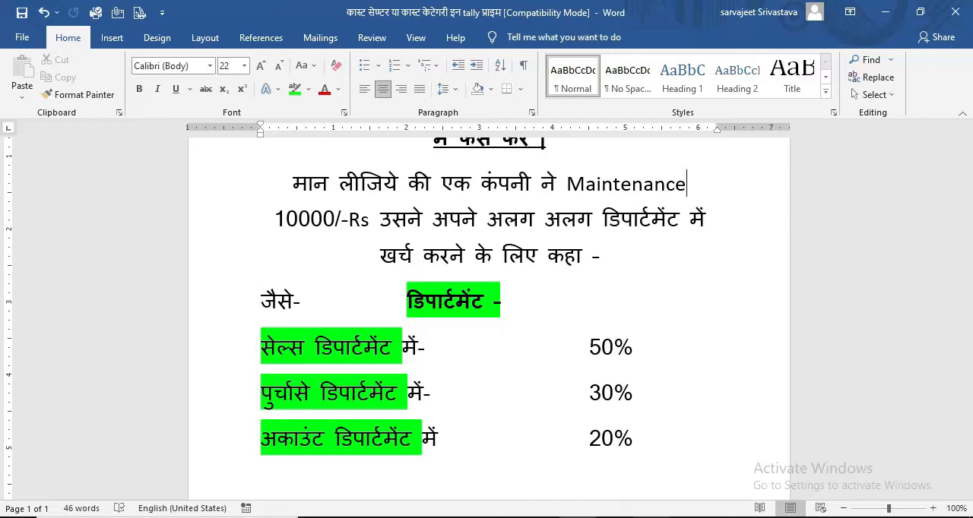
left_click(652, 517)
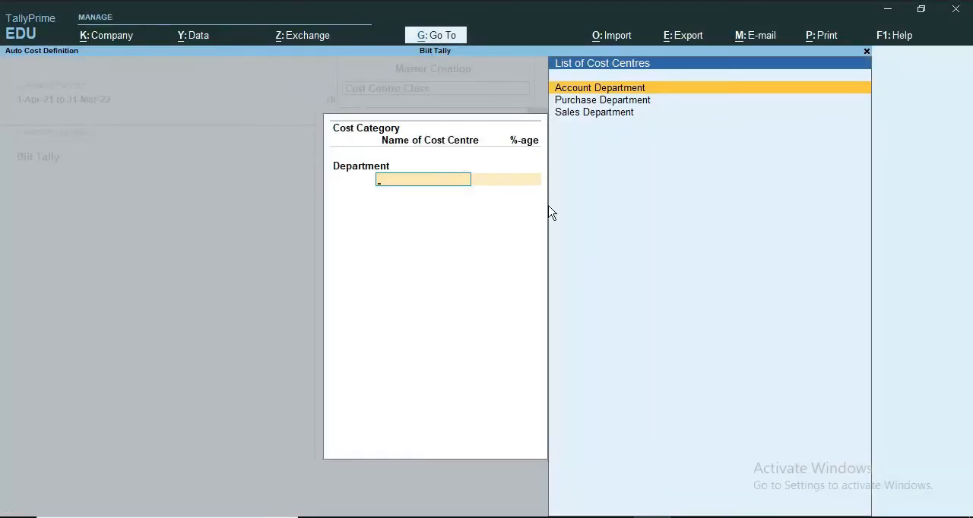
Step: Allocate 20% to Account Department and 30% to Purchase Department, checking the split against the Word document
key("Return")
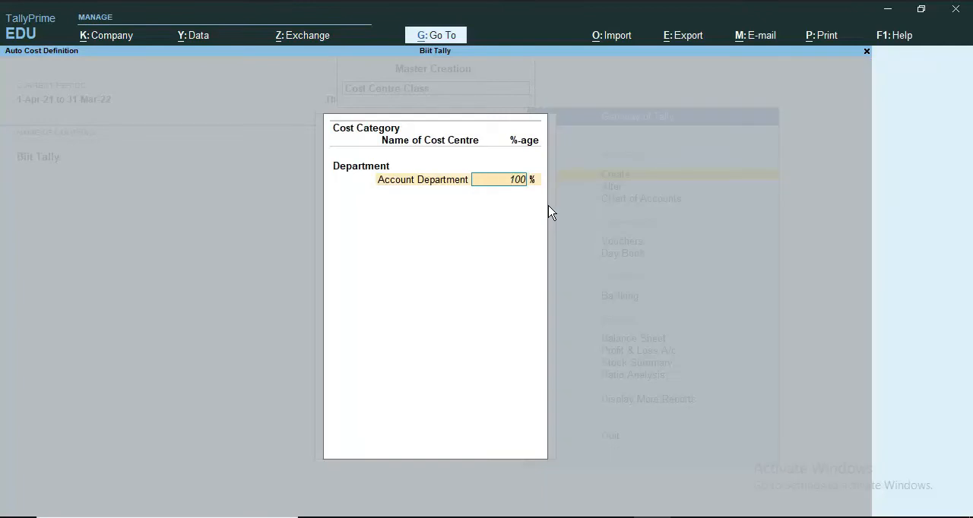
type("20")
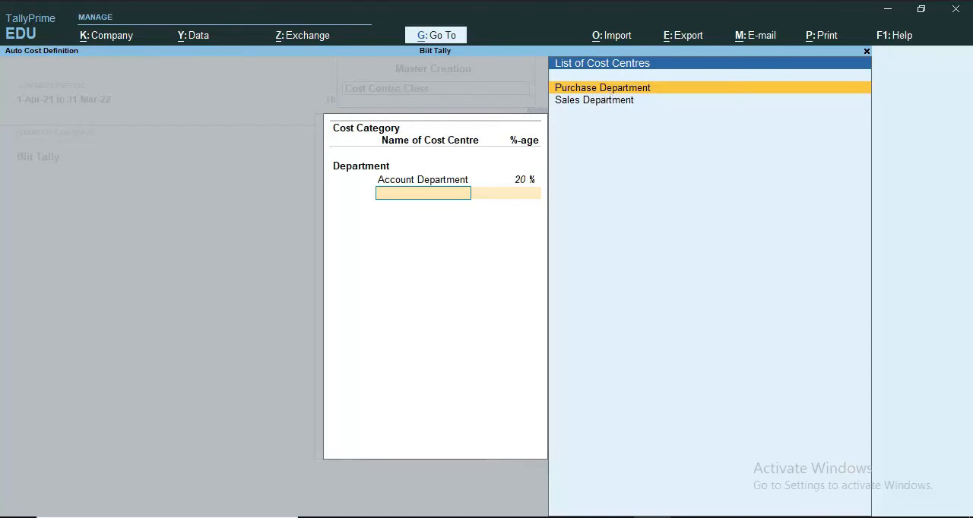
left_click(578, 517)
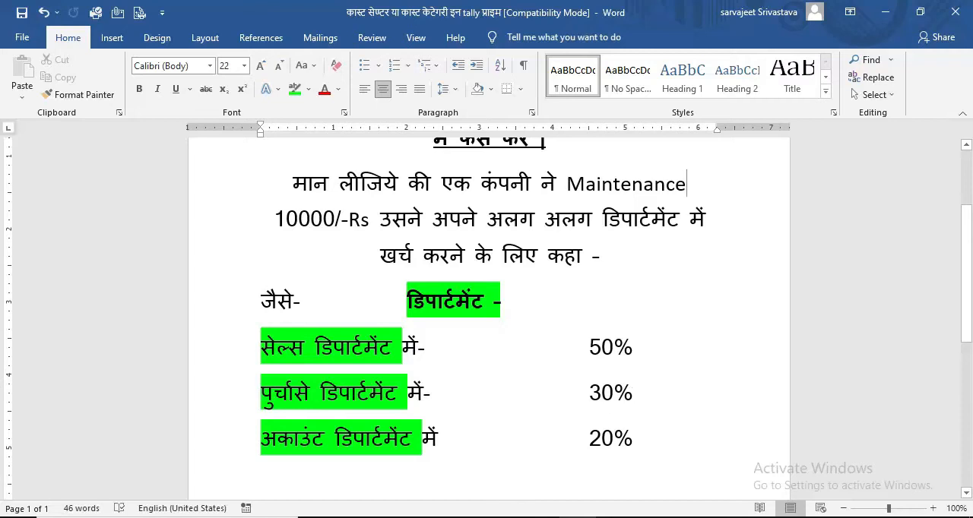
left_click(577, 517)
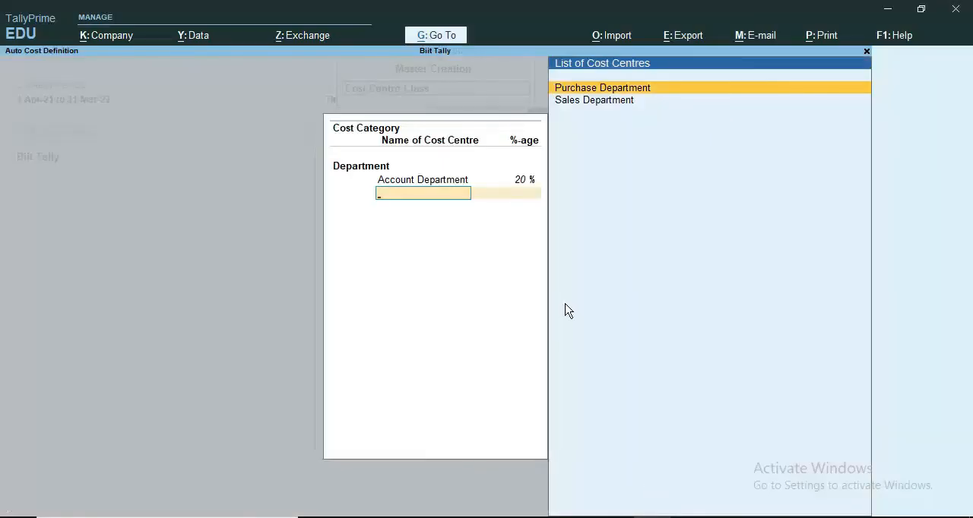
key("Return")
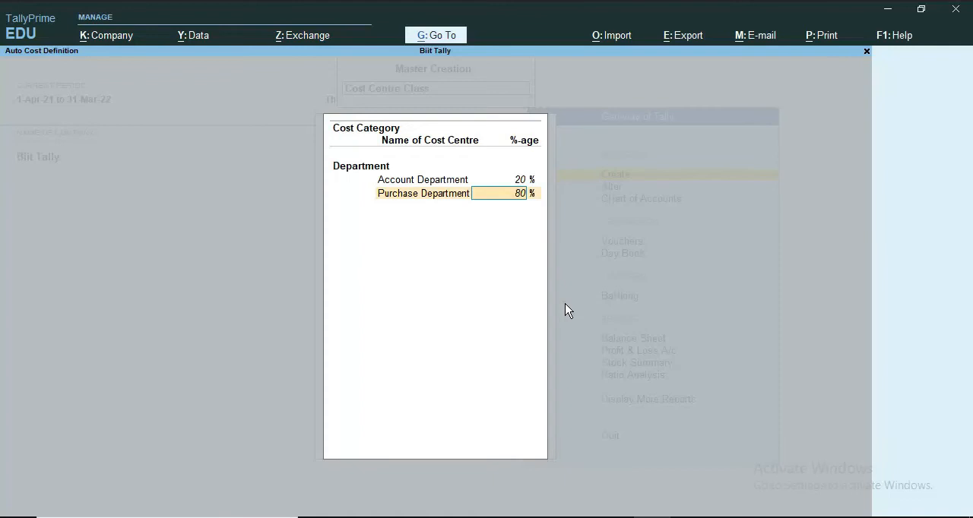
type("30")
key("Return")
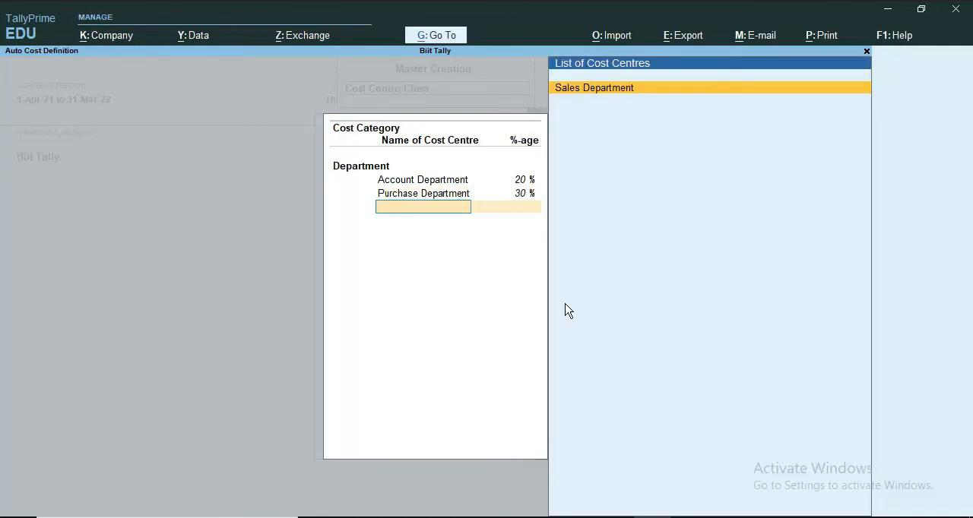
Step: Allocate 50% to Sales Department, save the cost centre class, and return to the Gateway of Tally
key("Return")
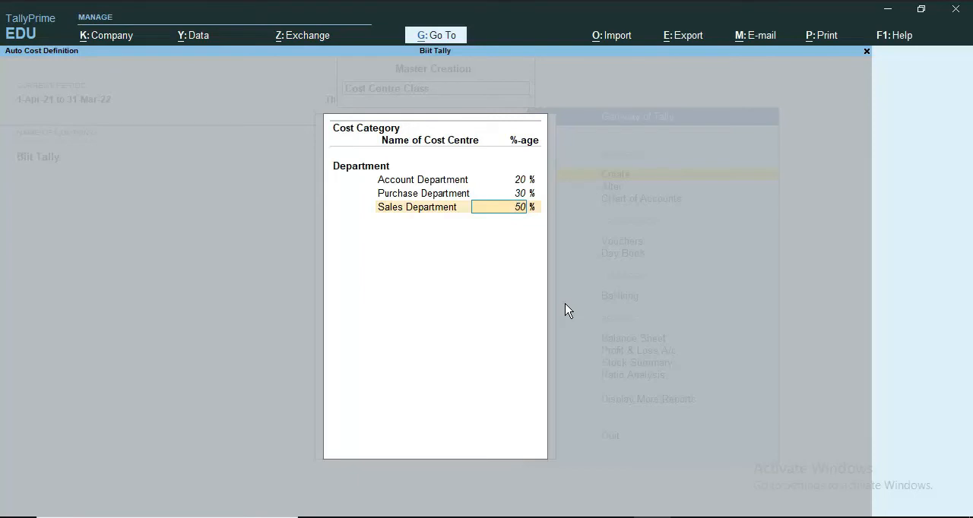
key("Return")
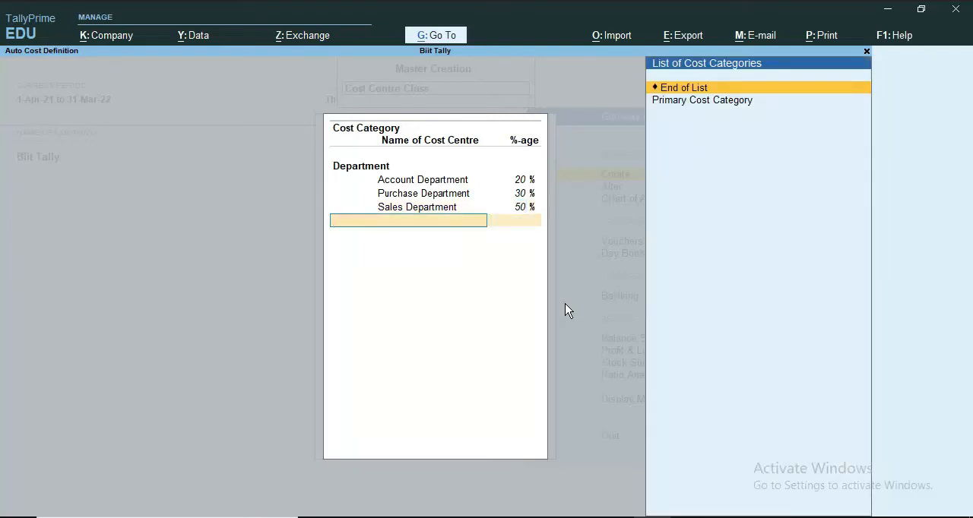
key("Return")
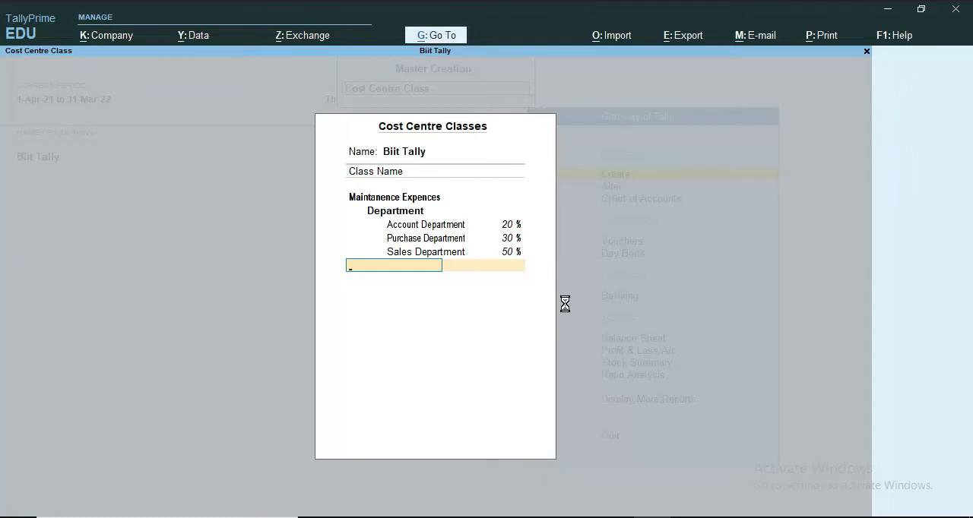
key("Return")
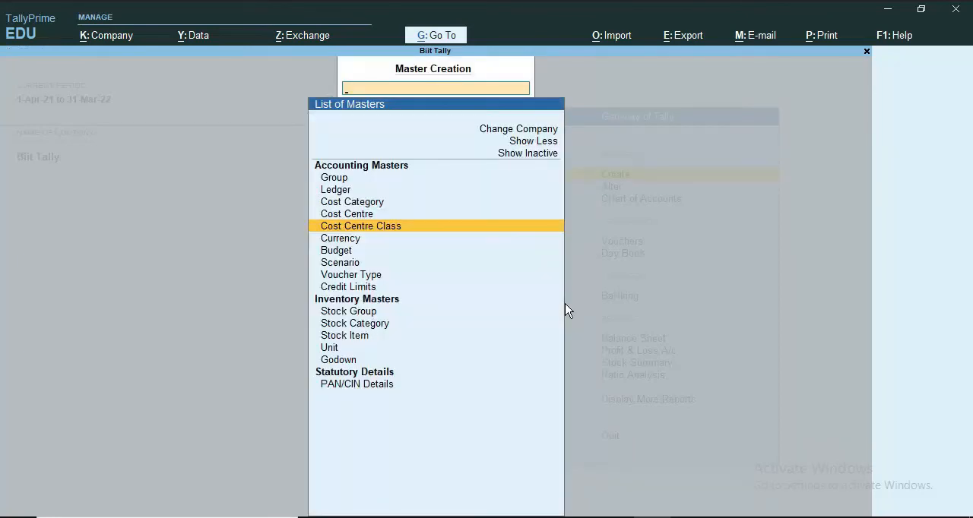
key("Escape")
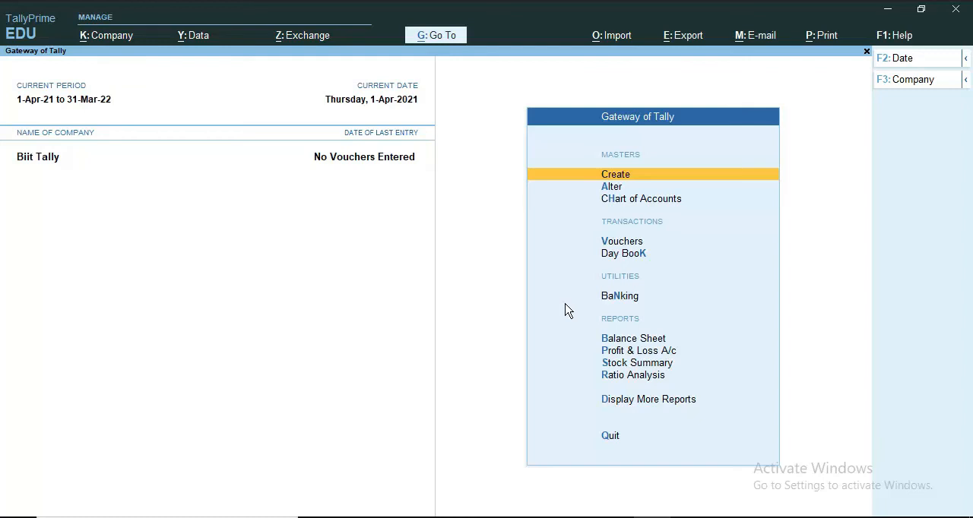
Step: Start a payment voucher dated 2-4-2021 and assign it the Maintanence Expences cost centre class
key("Down")
key("Down")
key("Down")
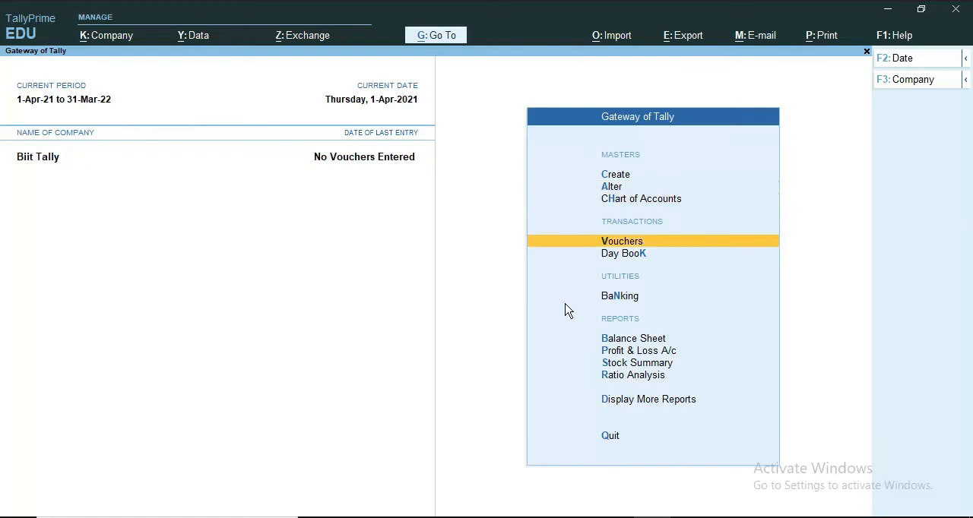
key("Return")
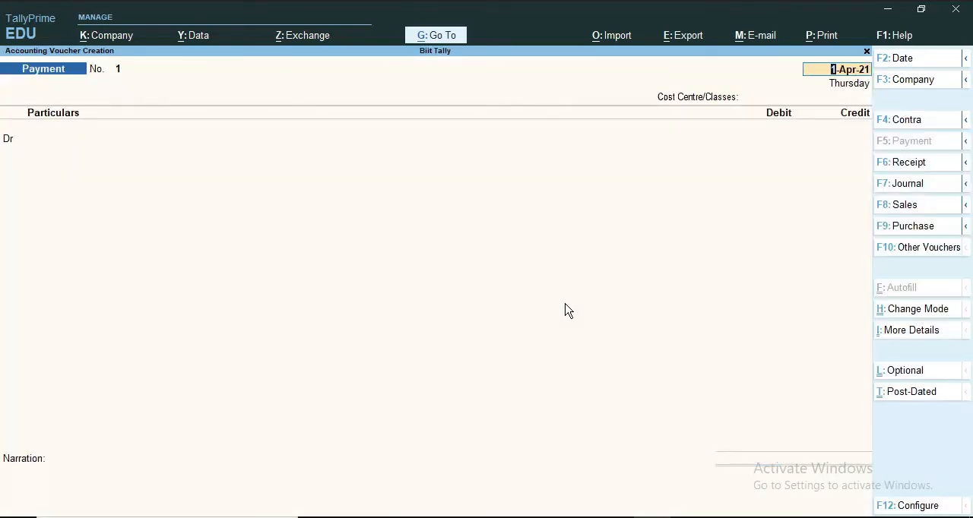
key("F2")
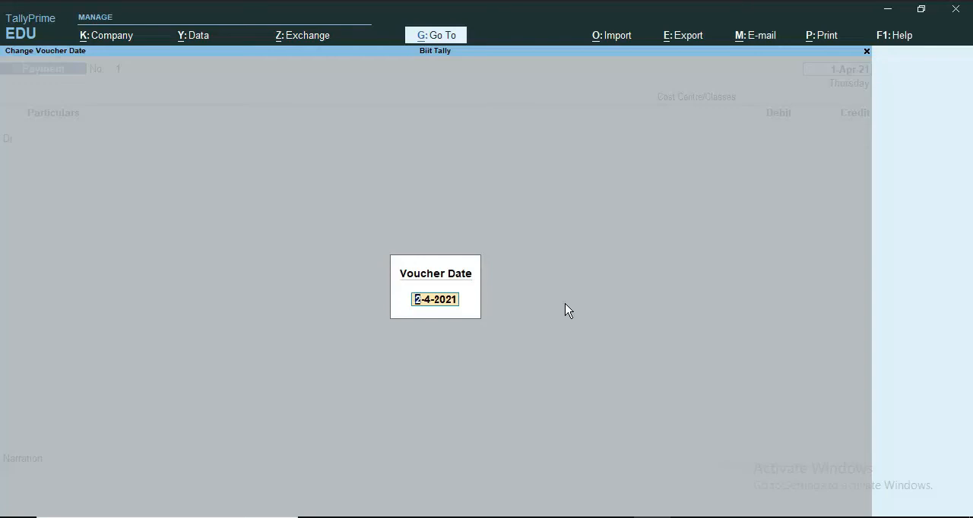
key("Return")
key("Return")
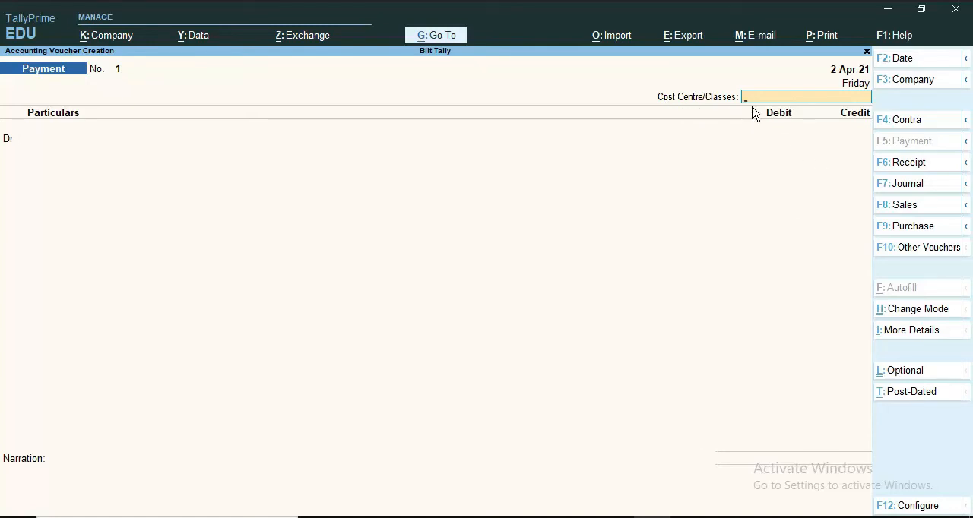
type("M")
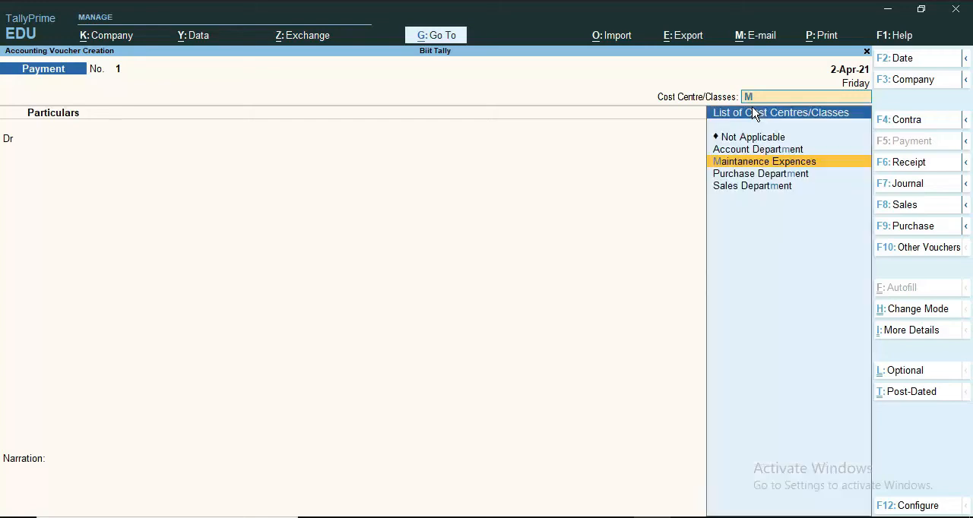
key("Return")
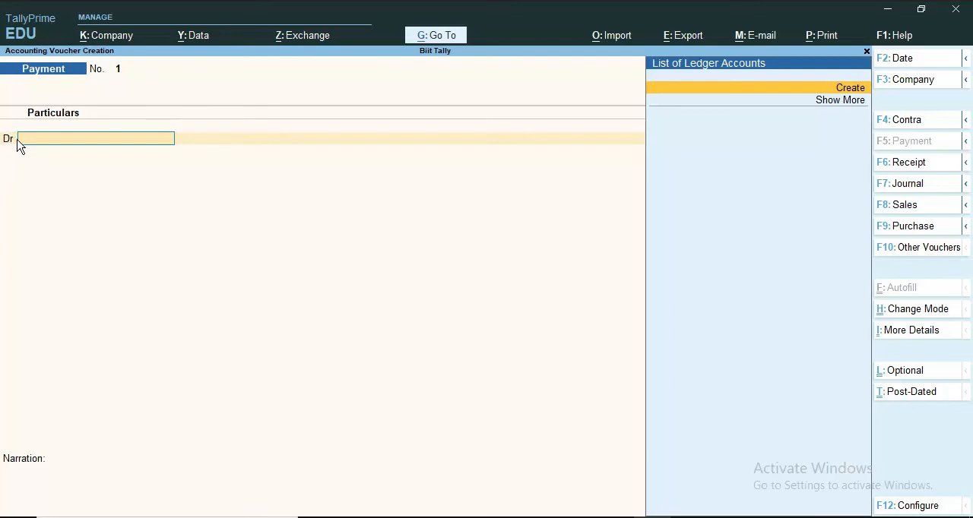
Step: Create a debit ledger named Maintance Exepnces under Indirect Expenses, with ledger type Not Applicable and no bank details, and save it
left_click(851, 90)
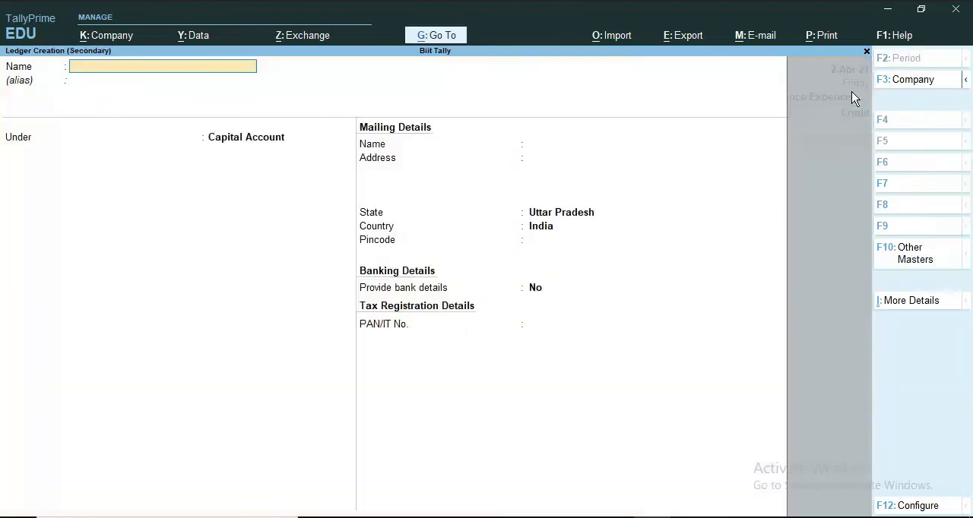
type("Maintance Exepnces")
key("Return")
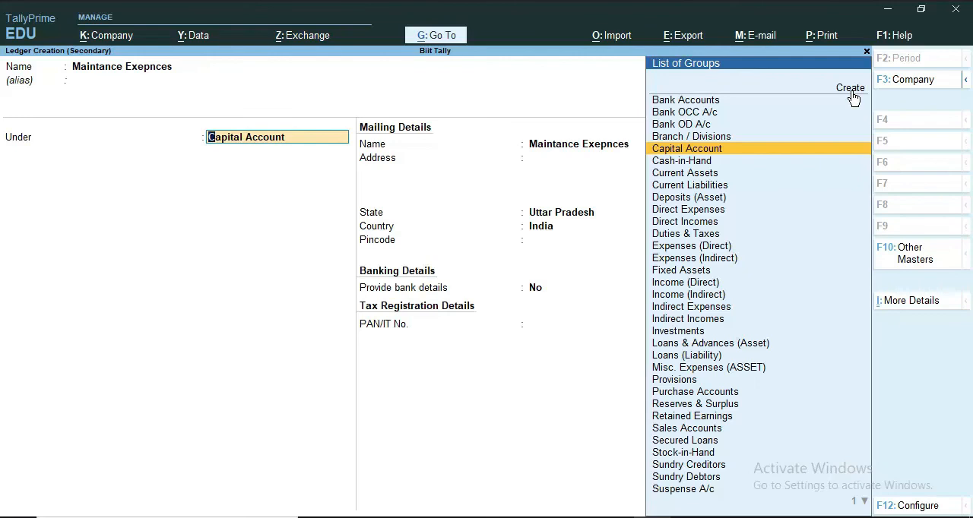
type("In")
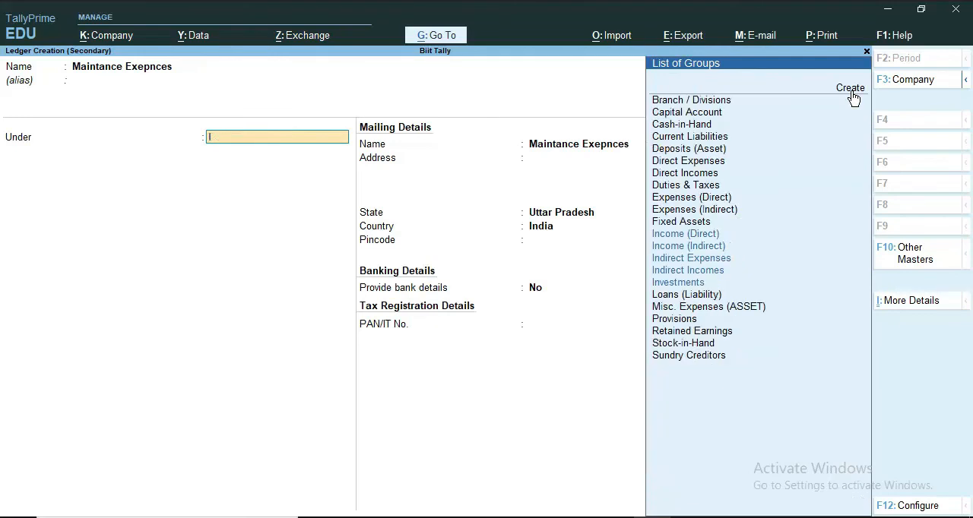
key("Down")
key("Down")
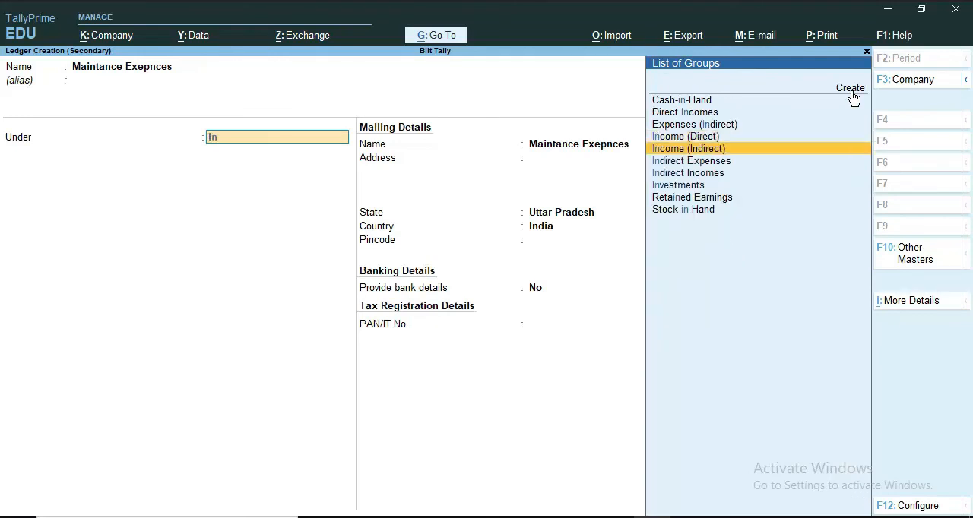
key("Return")
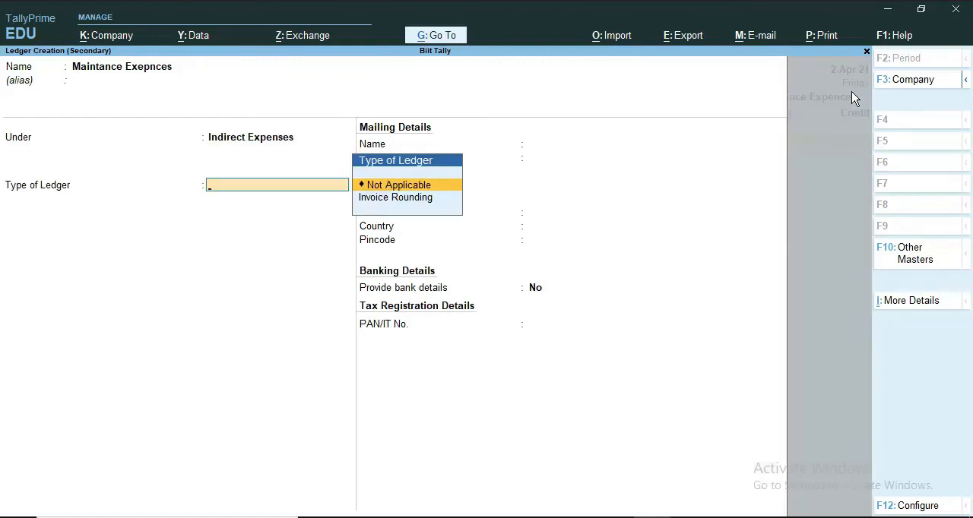
key("Return")
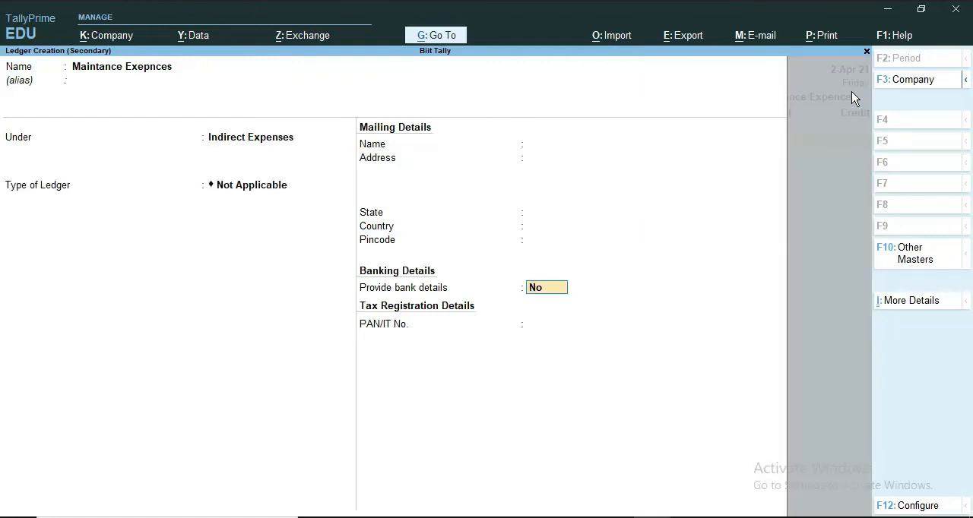
key("Return")
key("Return")
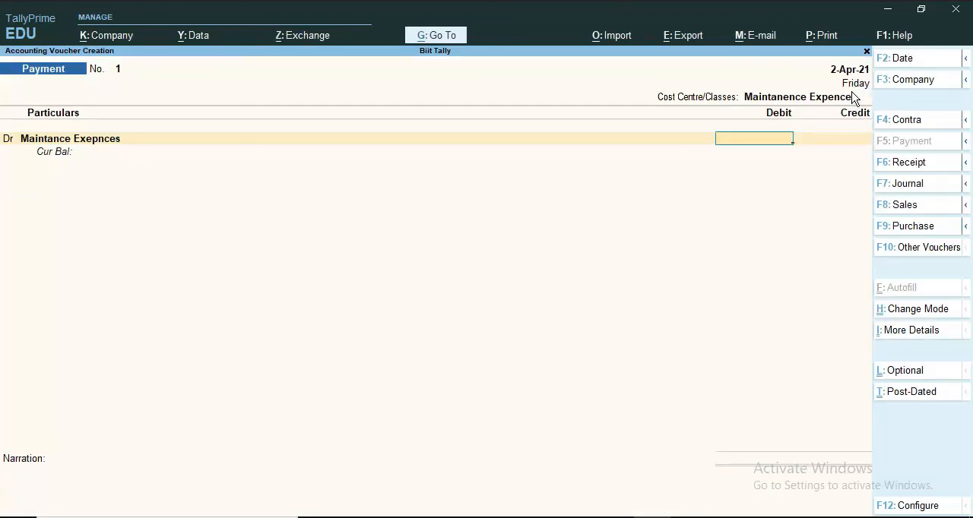
Step: Debit 10000 to Maintance Exepnces and credit the same amount to Cash
type("10000")
key("Return")
key("Return")
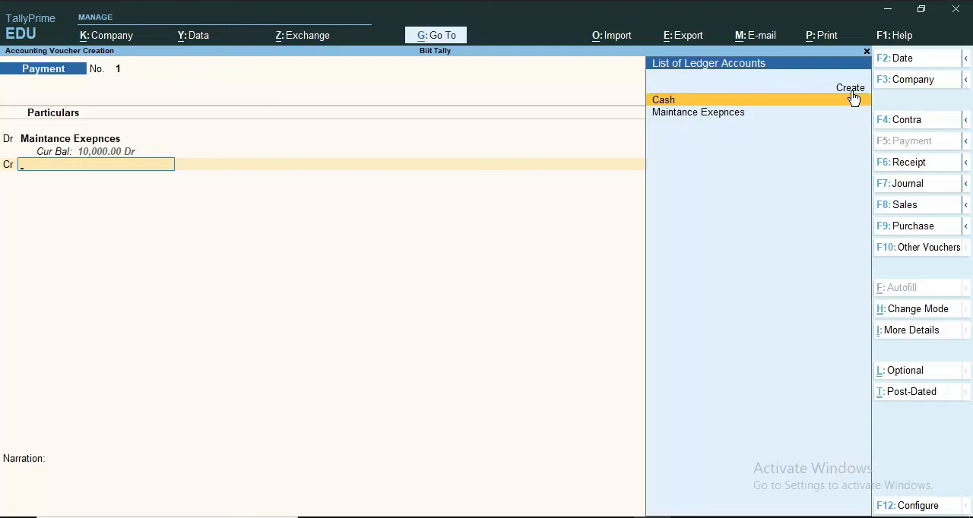
left_click(853, 99)
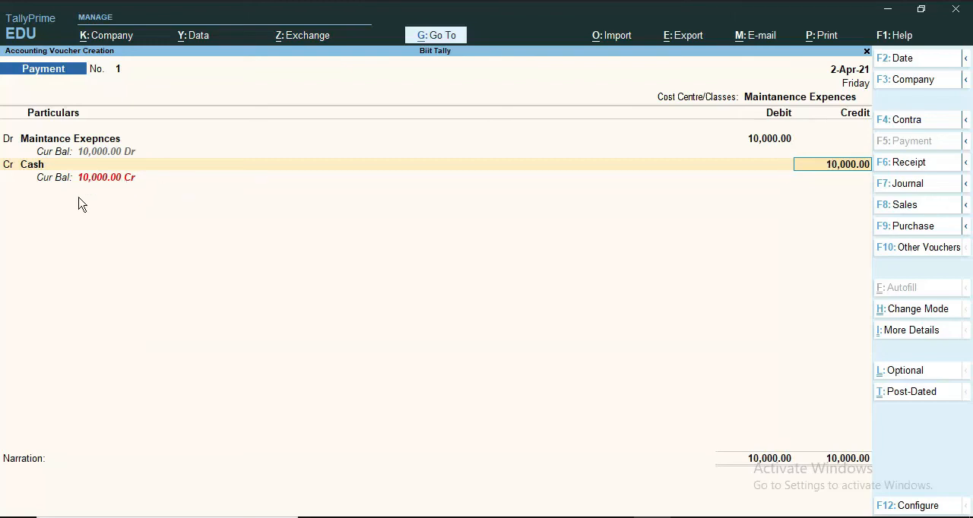
key("Return")
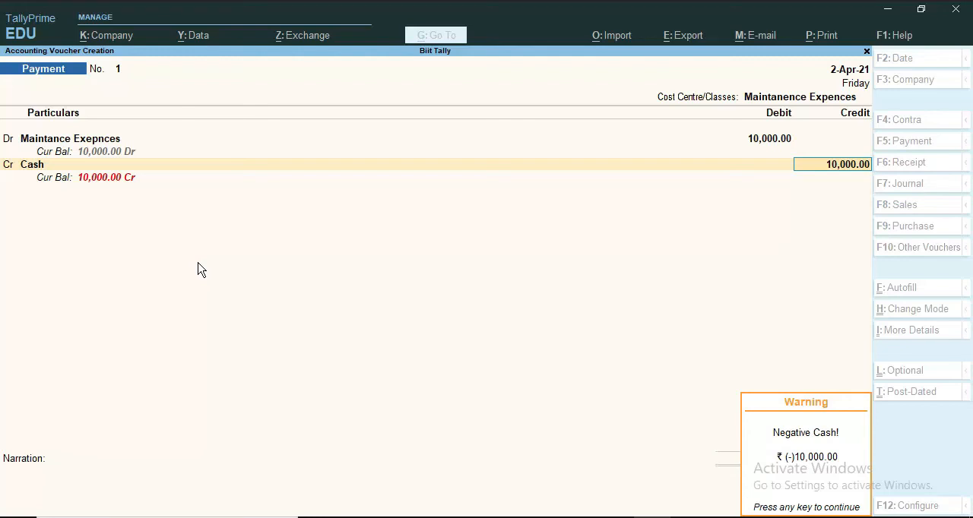
key("Return")
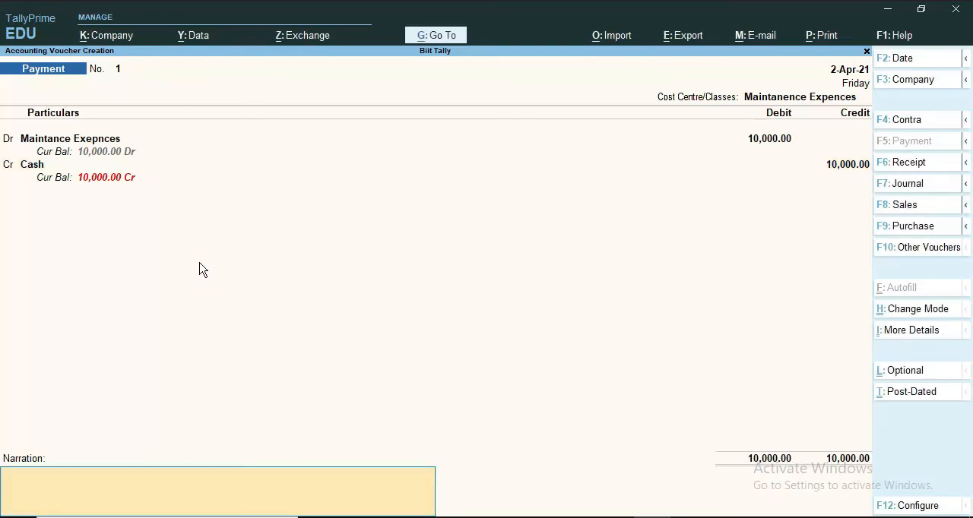
Step: Enter the narration "10000 beieng credit as maintance exepnces" and save the payment voucher
type("10000 beieng credit as maintance exepnces")
key("Return")
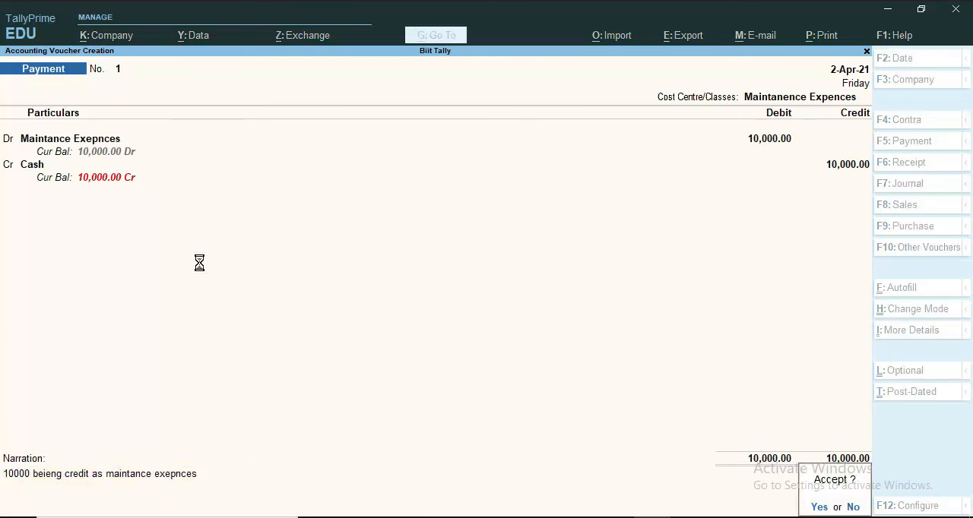
key("Return")
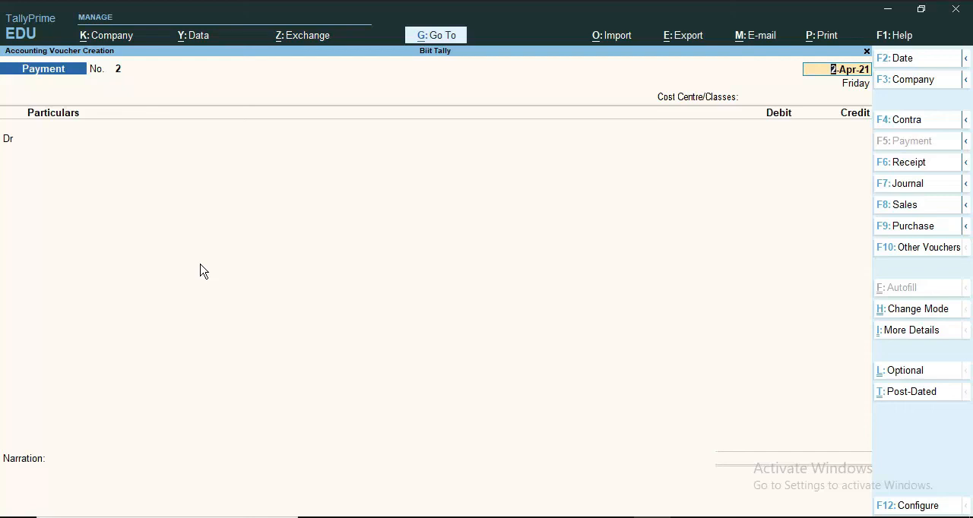
Step: Reopen the saved payment voucher to examine its department-wise allocation, and return to the Gateway of Tally
key("Page_Up")
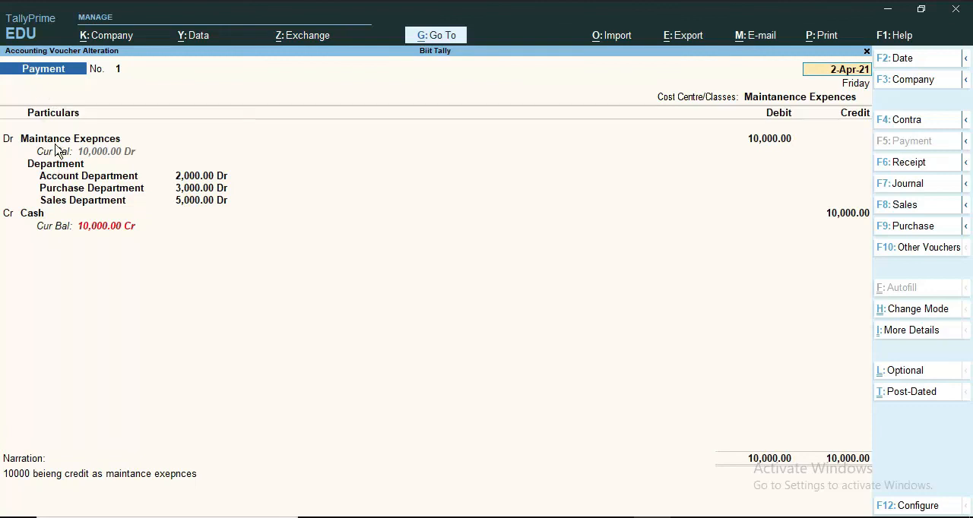
key("Escape")
key("Escape")
key("Return")
key("y")
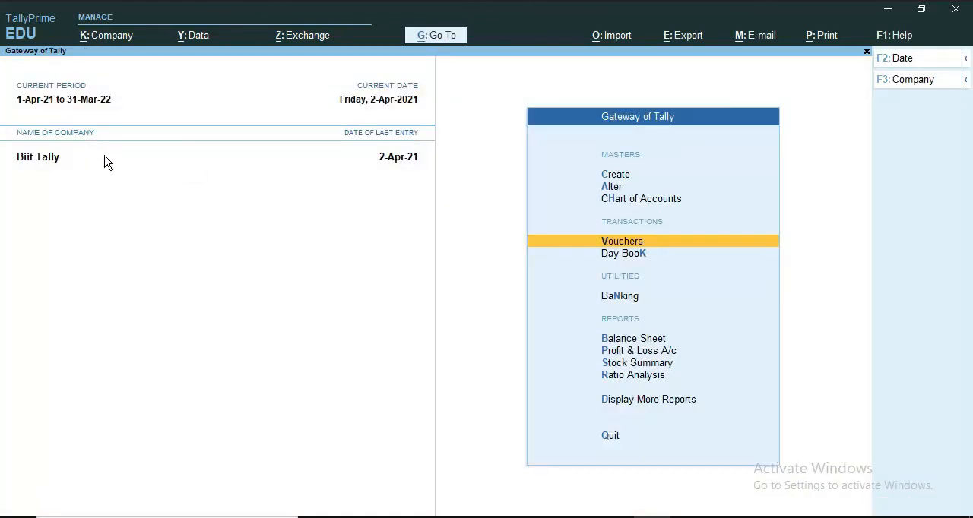
Step: Display the Category Summary report for cost centres from the Statements of Accounts
key("Down")
key("Down")
key("Down")
key("Down")
key("Down")
key("Down")
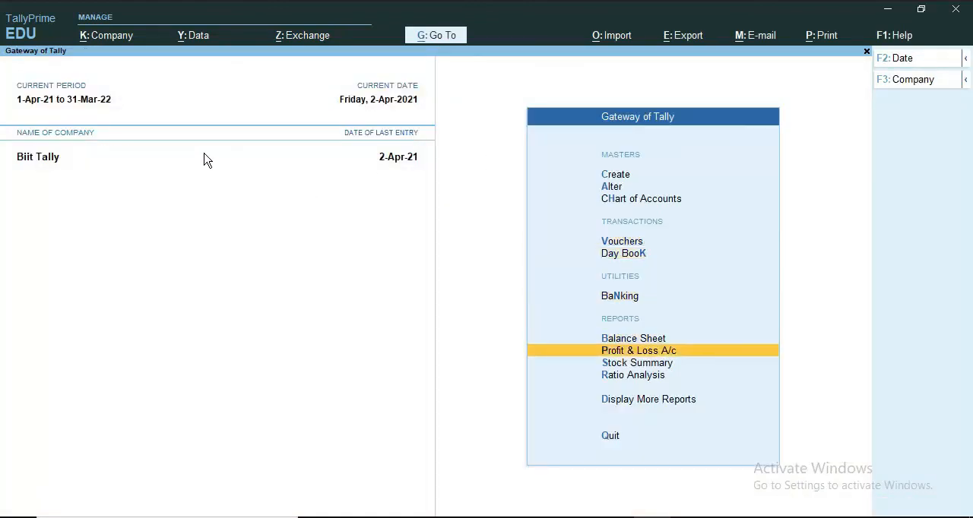
key("Down")
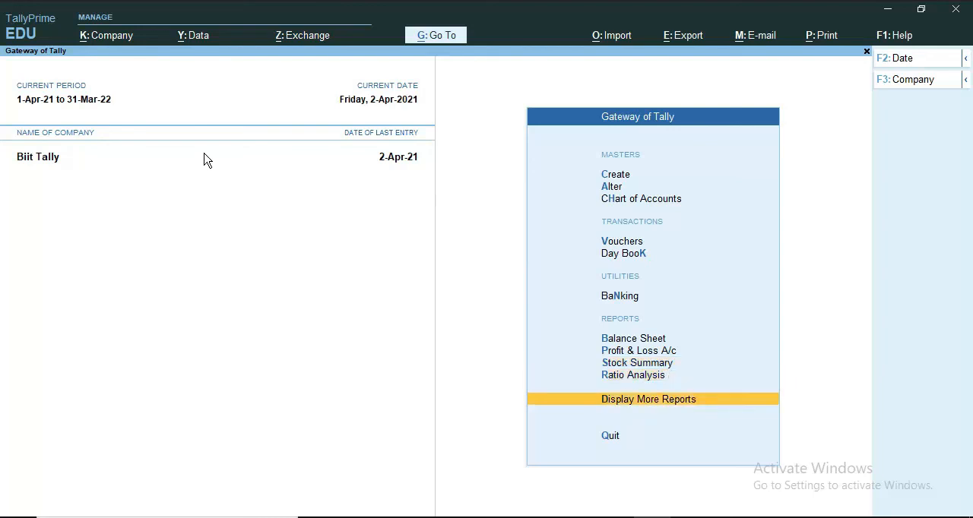
key("Return")
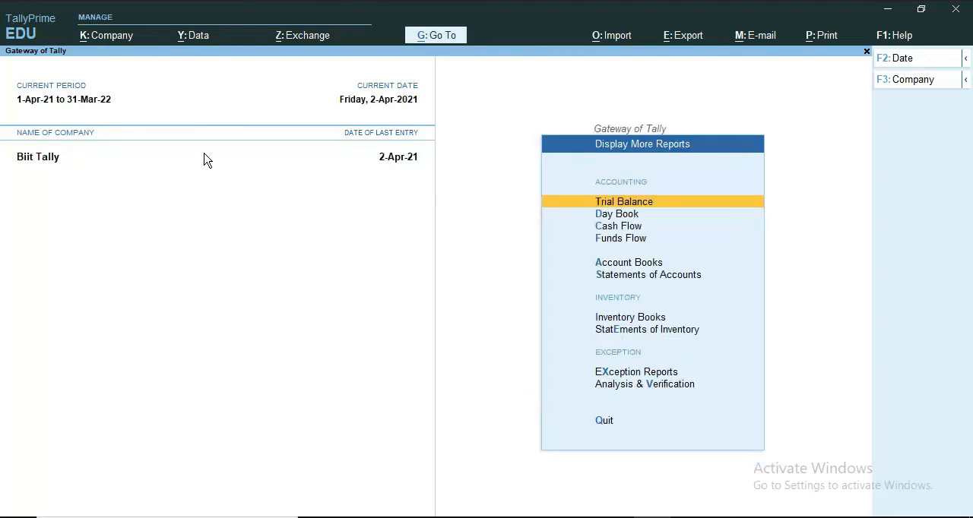
key("Down")
key("Down")
key("Down")
key("Down")
key("Down")
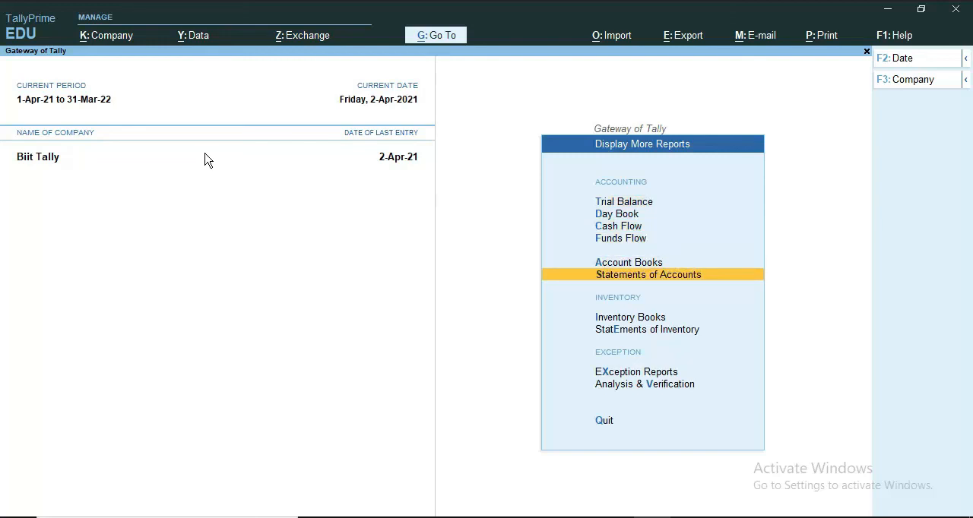
key("Return")
key("Down")
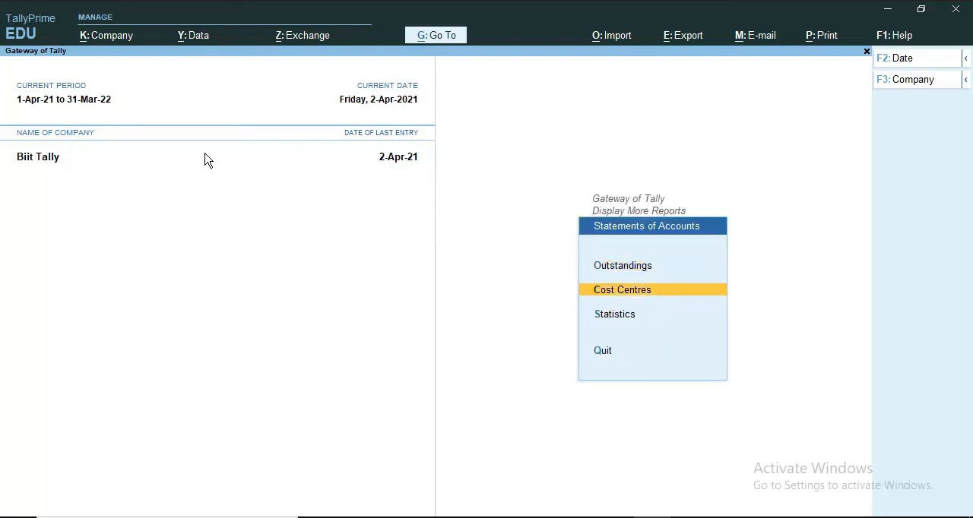
key("Return")
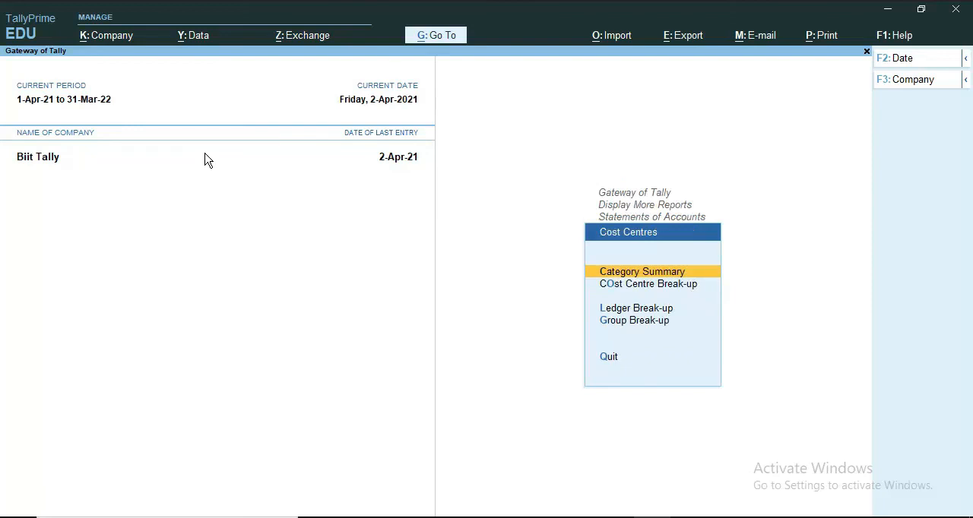
key("Return")
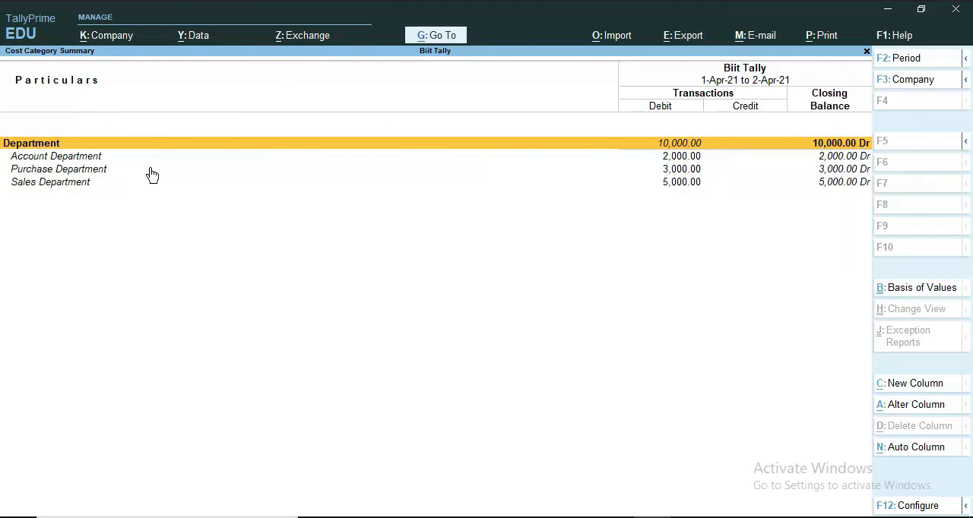
Step: Compare the condensed and detailed views of the Department category, and leave the report for the Statements of Accounts
key("alt+F5")
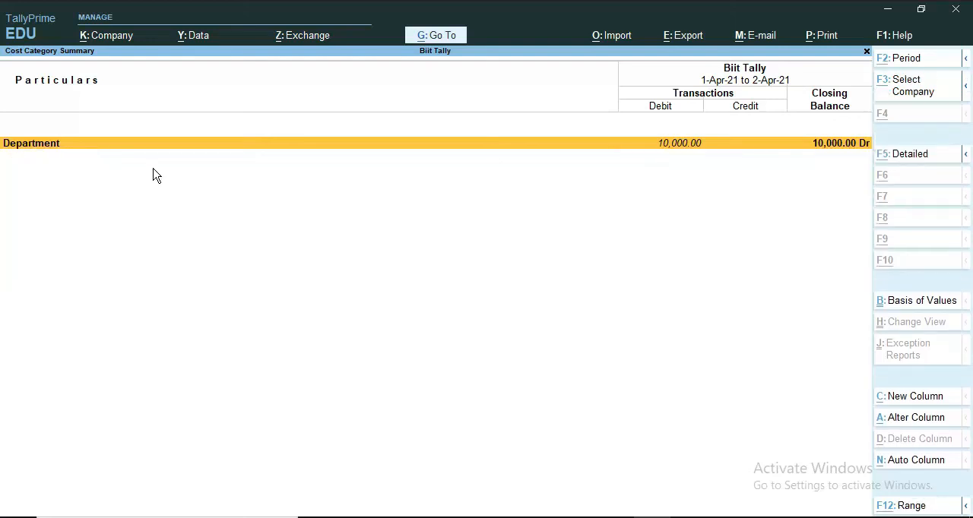
key("alt+F5")
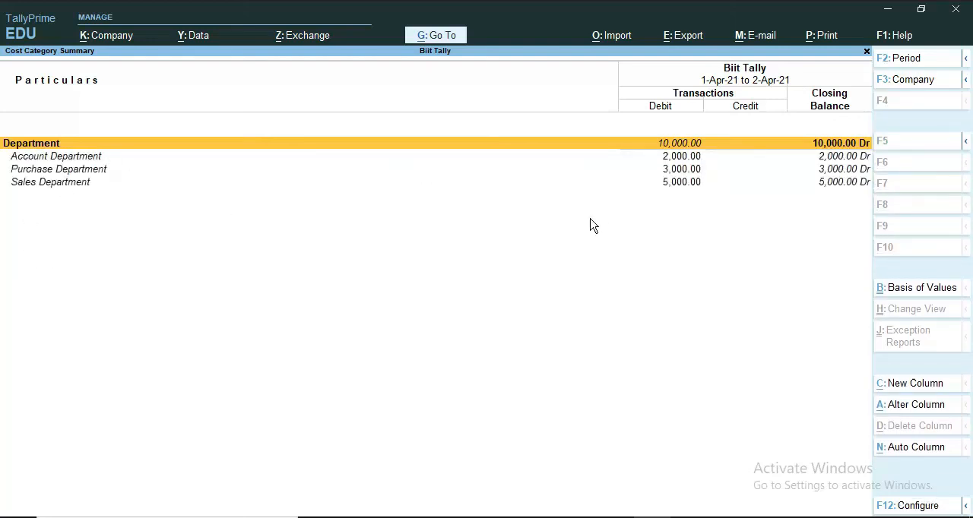
key("Escape")
key("Escape")
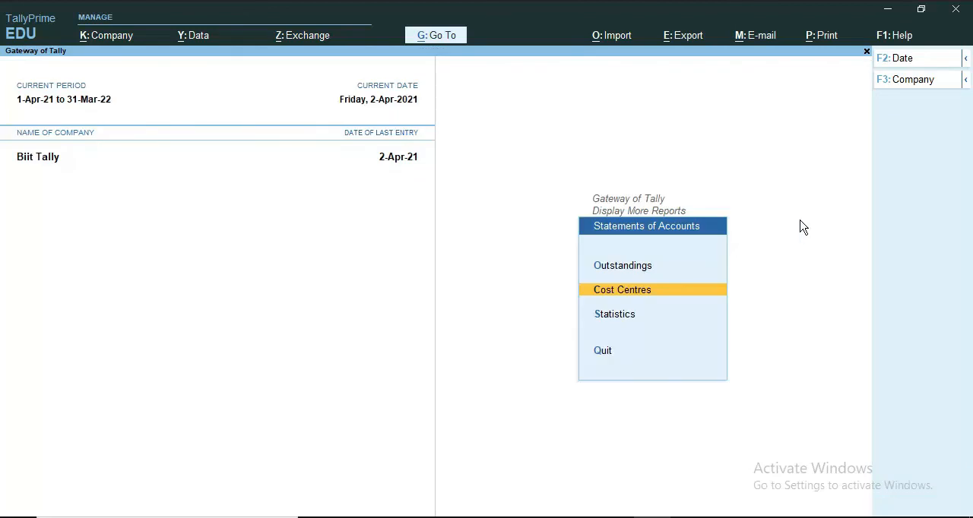